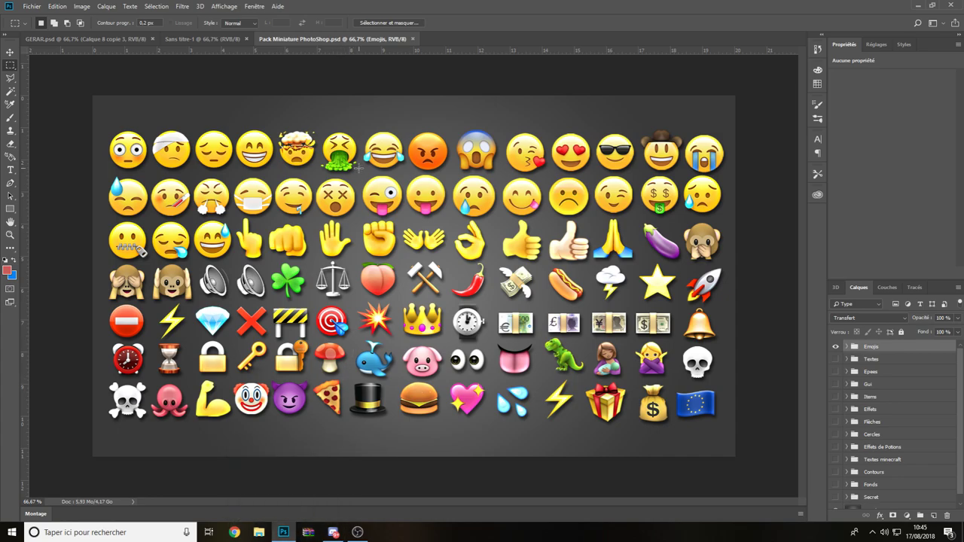
- Inspect the finished Fortnite thumbnail in GERAR.psd by zooming out and back in
left_click(86, 38)
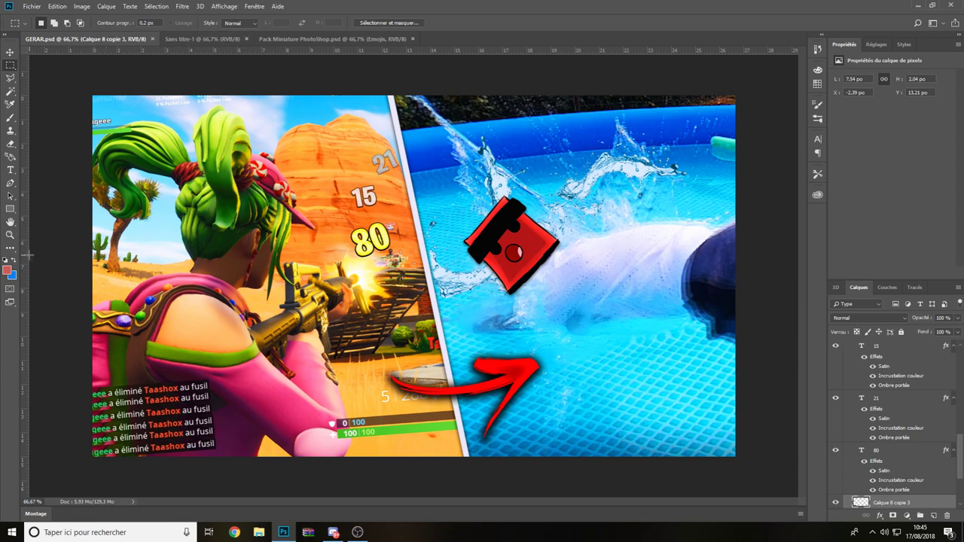
left_click(10, 234)
mouse_move(522, 301)
left_mouse_down()
mouse_move(349, 328)
mouse_move(216, 368)
left_mouse_up()
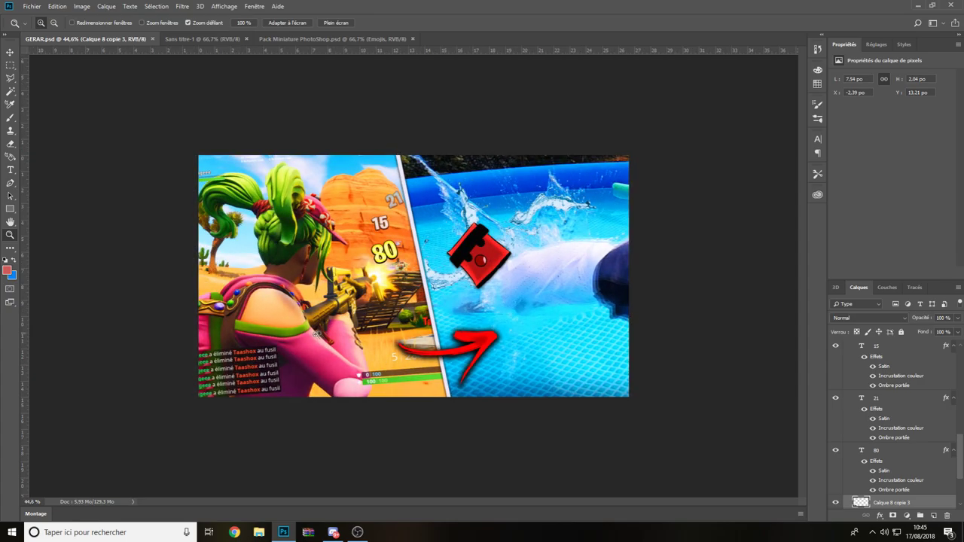
left_click(236, 150)
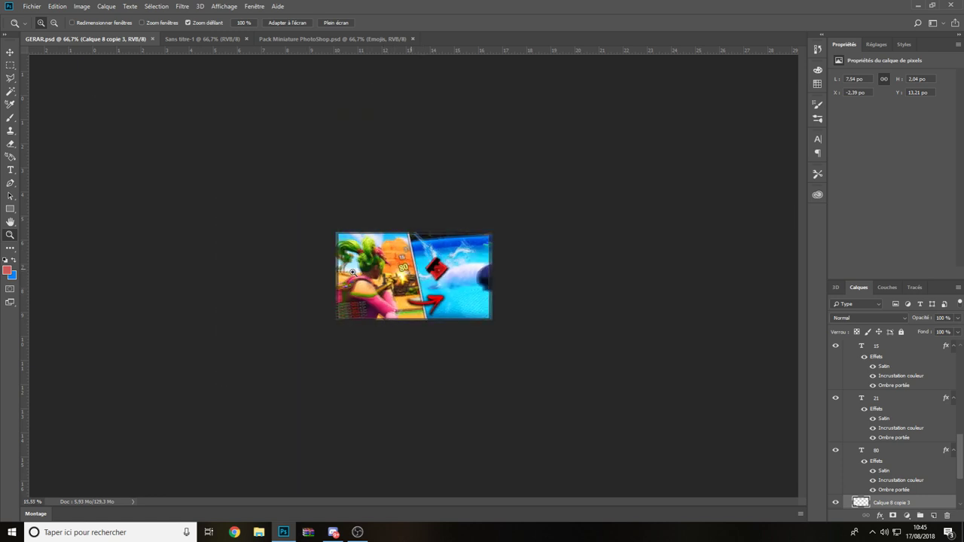
mouse_move(433, 370)
left_mouse_down()
mouse_move(418, 318)
mouse_move(407, 317)
mouse_move(499, 312)
mouse_move(539, 330)
mouse_move(588, 276)
mouse_move(585, 252)
mouse_move(264, 376)
mouse_move(531, 338)
left_mouse_up()
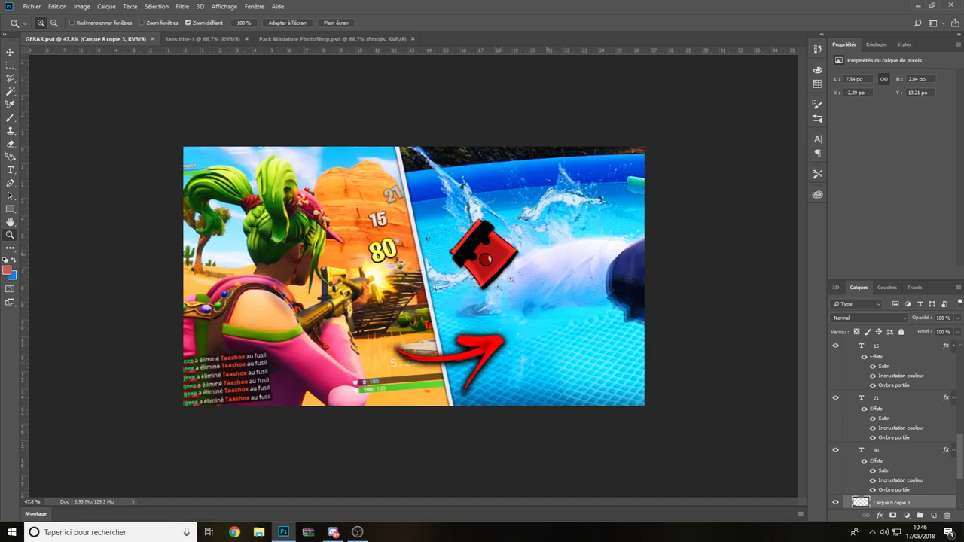
mouse_move(510, 280)
left_mouse_down()
mouse_move(493, 327)
mouse_move(543, 316)
left_mouse_up()
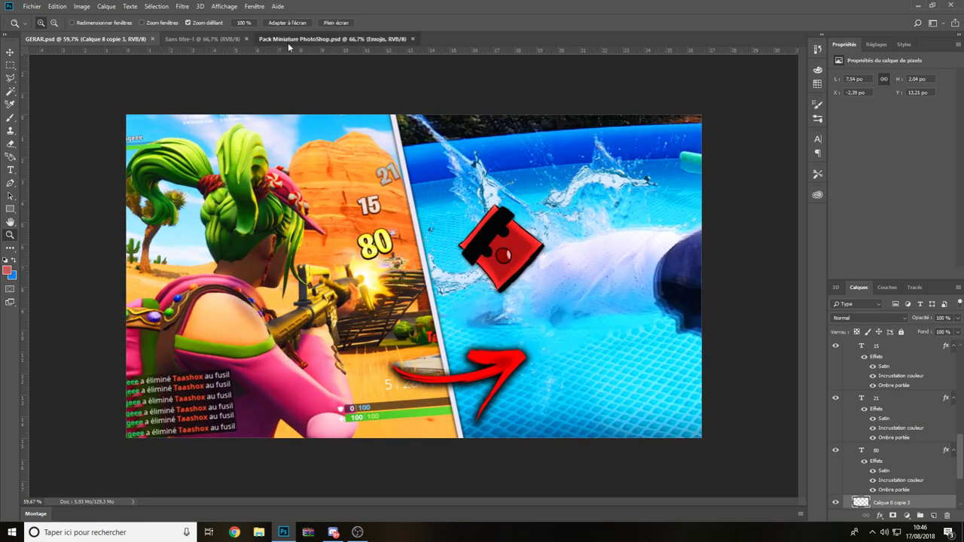
- Bring up the blank Sans titre-1 document and zoom out on its canvas
left_click(289, 39)
left_click(204, 38)
left_click_drag(275, 410, 253, 409)
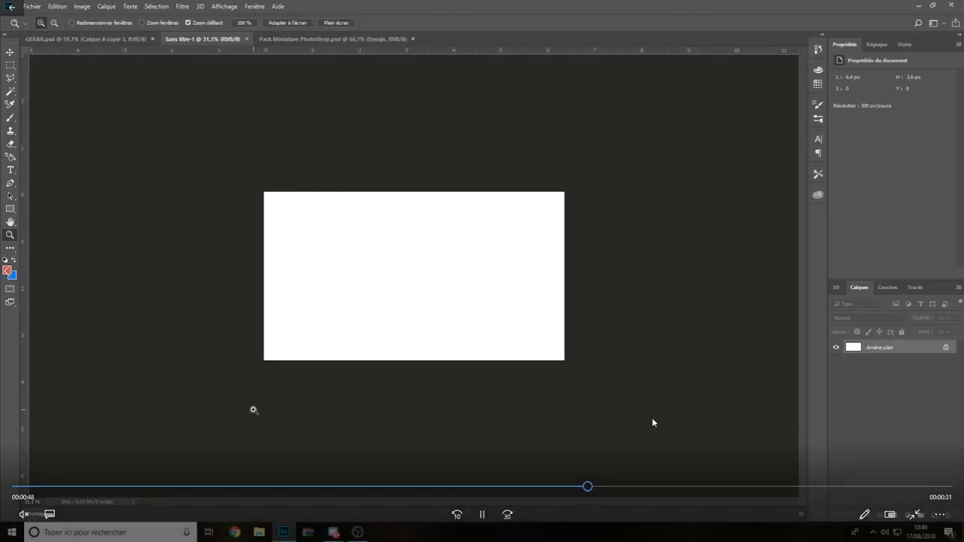
- Skip to the keyboard webcam footage and capture its whole frame with Lightshot
left_click(750, 487)
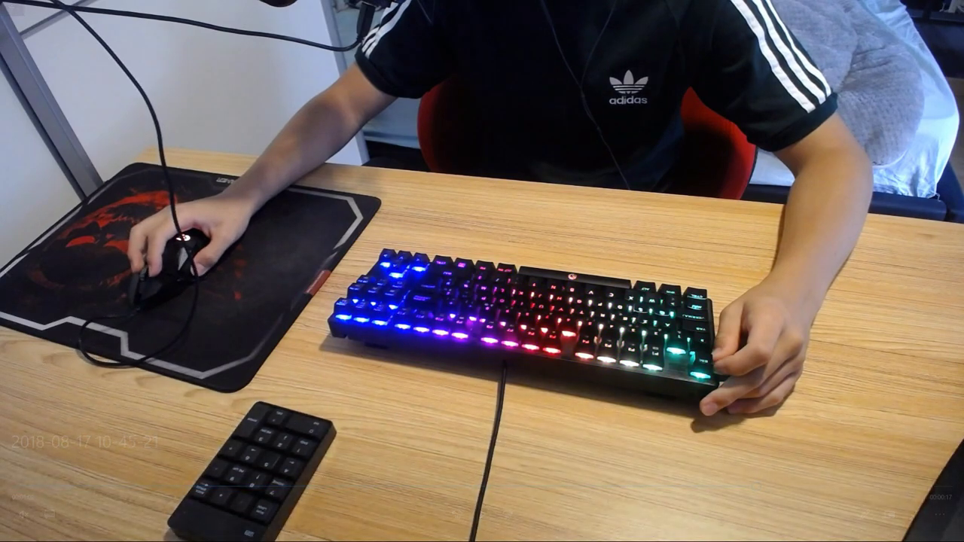
key("ctrl+alt+a")
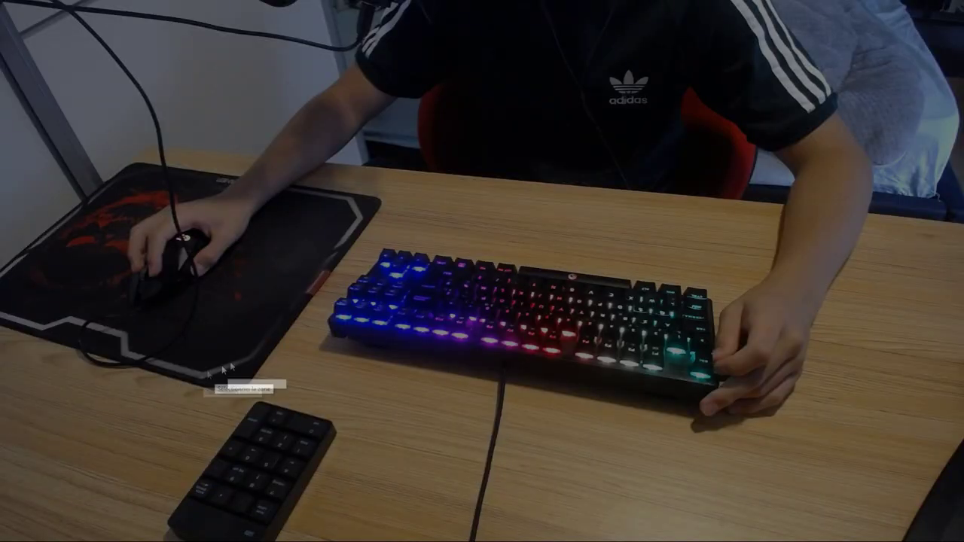
left_click(224, 370)
- Paste the captured webcam frame into Sans titre-1 as a new layer
left_click(924, 533)
key("ctrl+v")
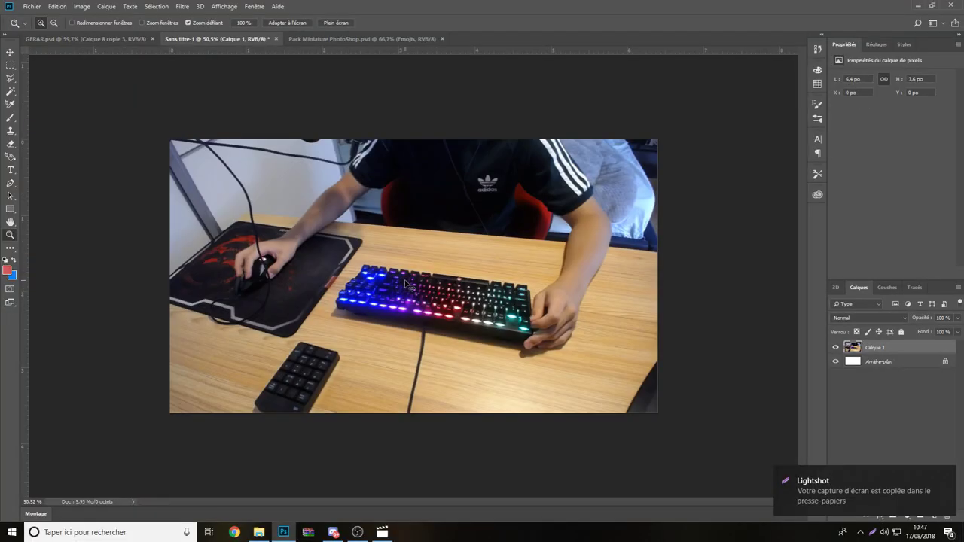
scroll(663, 369, "up", 1)
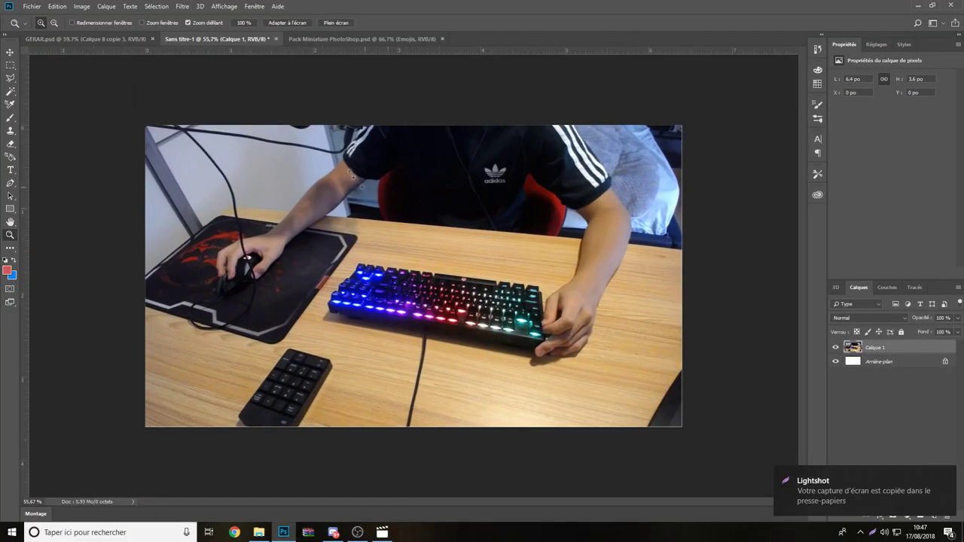
- Scale the webcam layer down toward the canvas's top-left corner
key("ctrl+t")
mouse_move(682, 426)
left_mouse_down()
mouse_move(499, 310)
mouse_move(454, 298)
left_mouse_up()
key("Return")
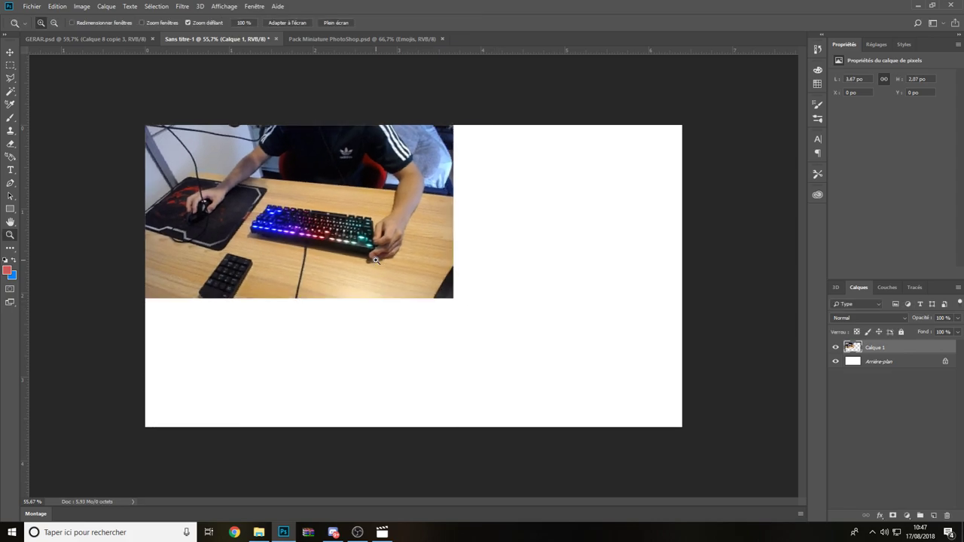
key("ctrl+t")
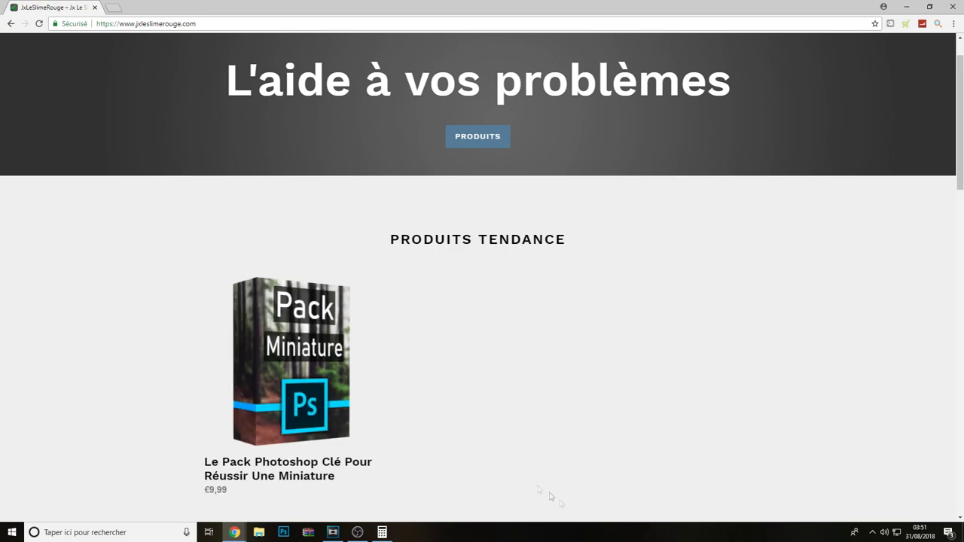
- Open the Pack Miniature product page from the site's Produits Tendance list
left_click(213, 26)
left_click(76, 320)
scroll(183, 377, "down", 1)
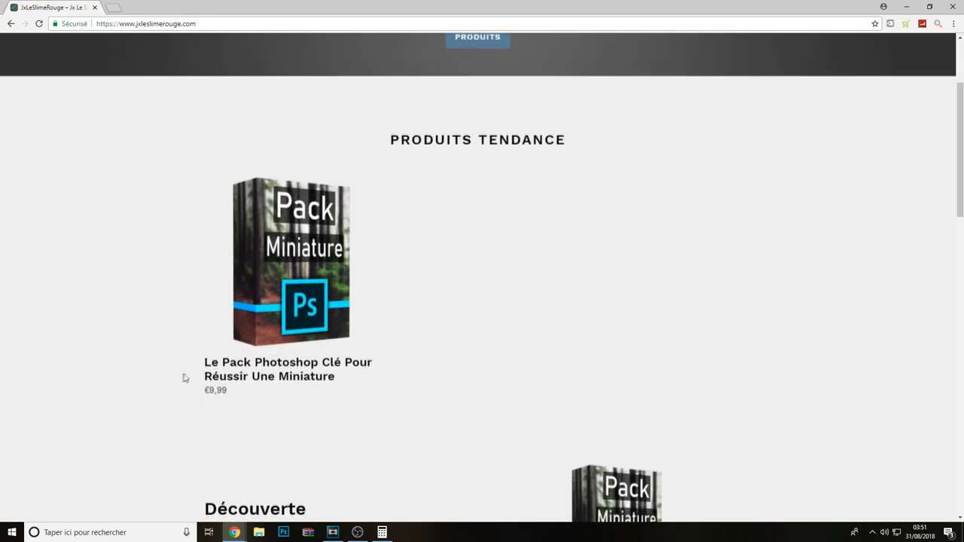
left_click(276, 305)
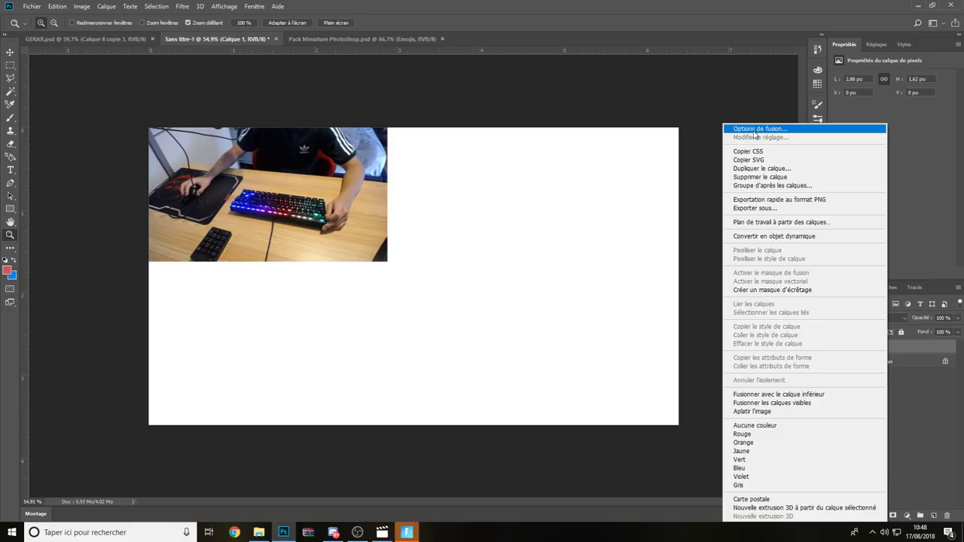
- Give the webcam layer Lueur interne (opacity 100, size 40) and Ombre portée (opacity 75, size 51)
left_click(761, 133)
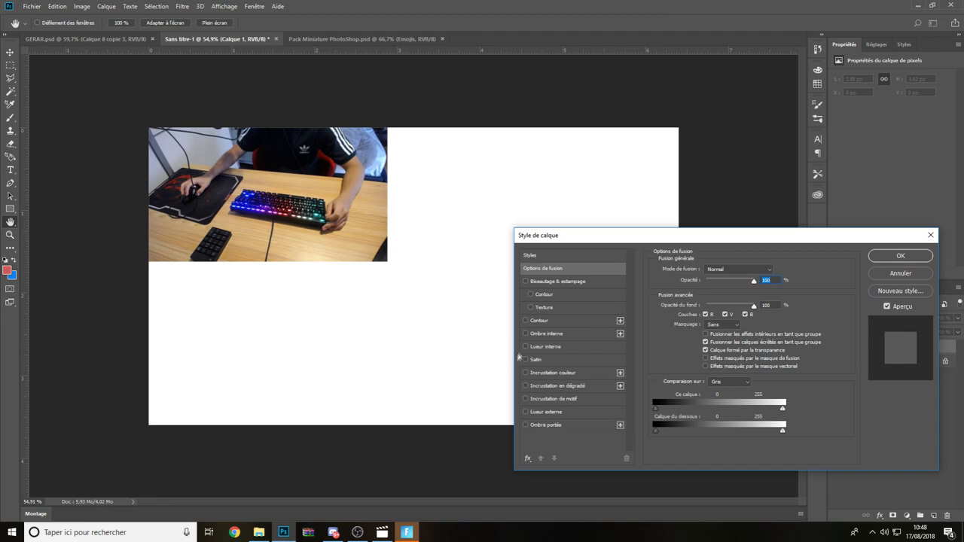
left_click(525, 347)
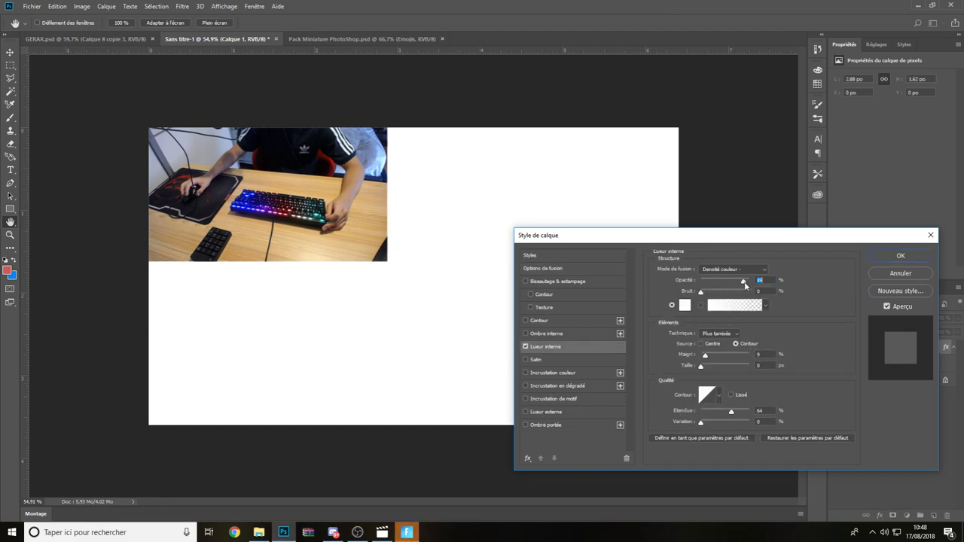
left_click_drag(744, 281, 768, 281)
left_click_drag(701, 366, 712, 367)
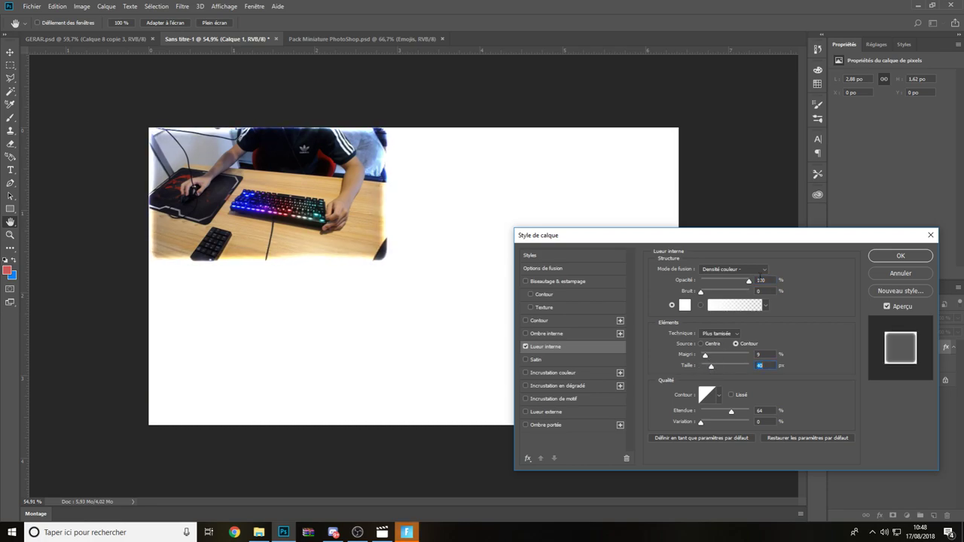
left_click(546, 425)
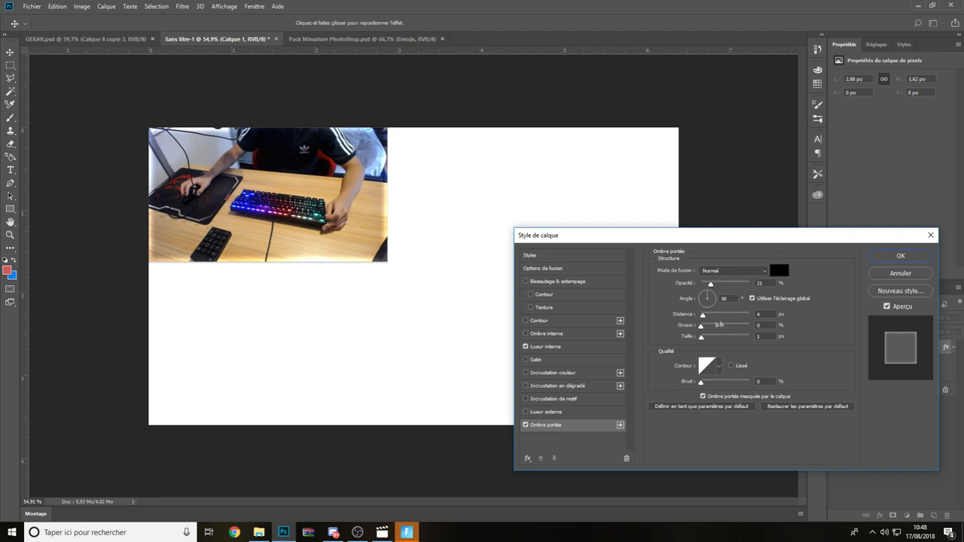
left_click_drag(708, 337, 715, 337)
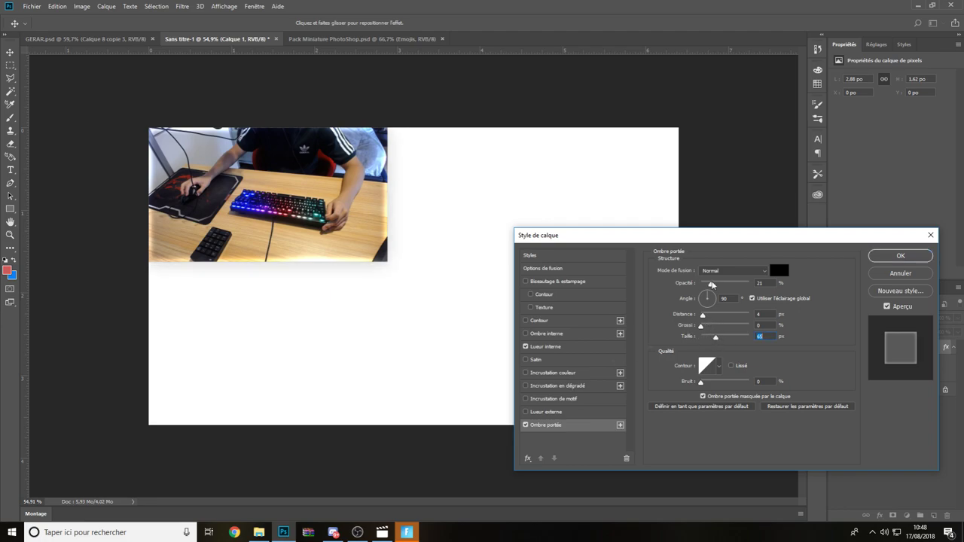
left_click_drag(712, 284, 738, 284)
mouse_move(715, 338)
left_mouse_down()
mouse_move(707, 340)
mouse_move(706, 329)
left_mouse_up()
left_click(715, 326)
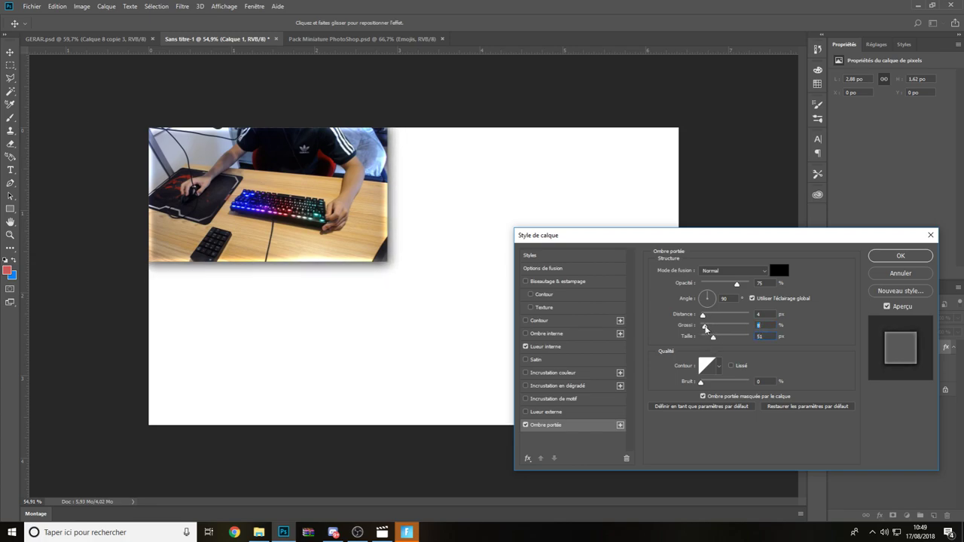
key("Return")
- Move the webcam image down and right on the canvas
key("z")
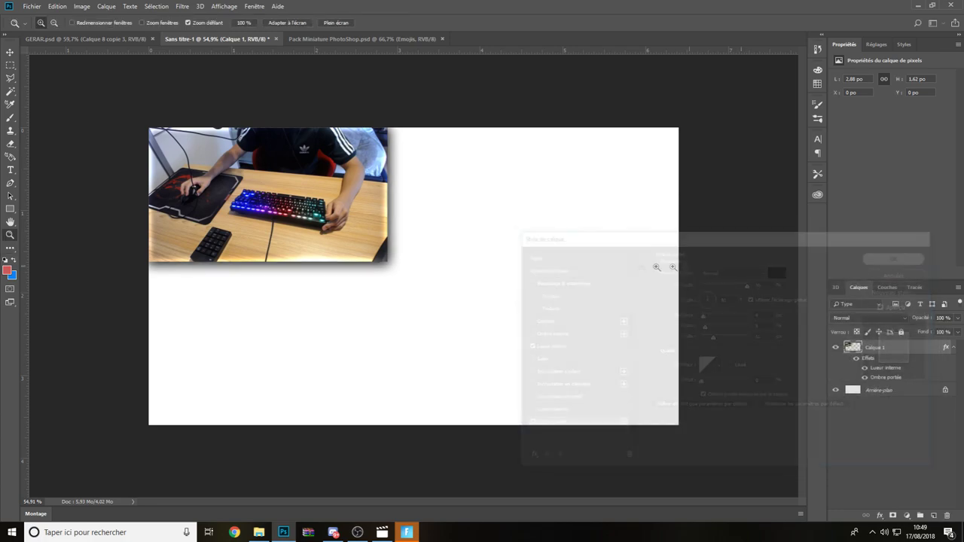
mouse_move(343, 225)
left_mouse_down()
mouse_move(369, 255)
mouse_move(376, 207)
left_mouse_up()
key("ctrl+t")
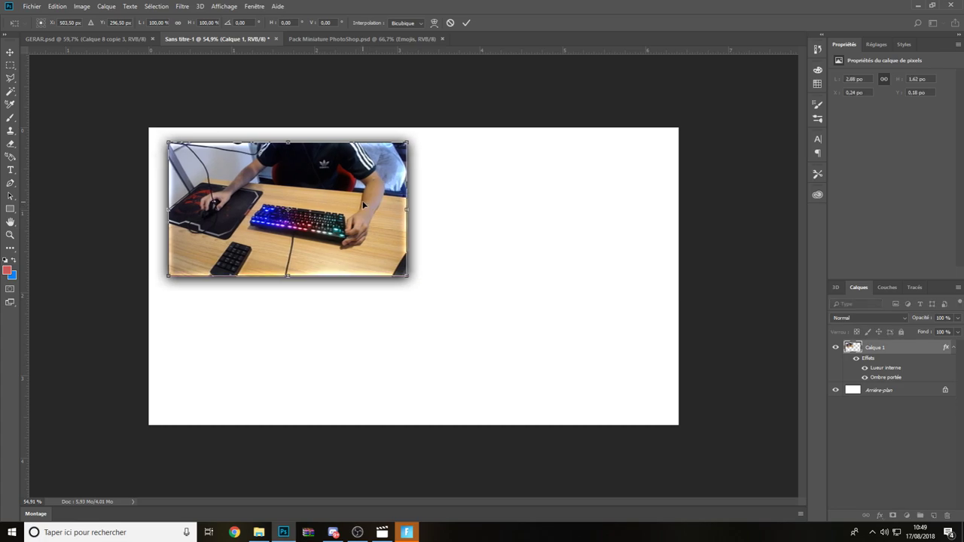
key("Return")
key("alt+Tab")
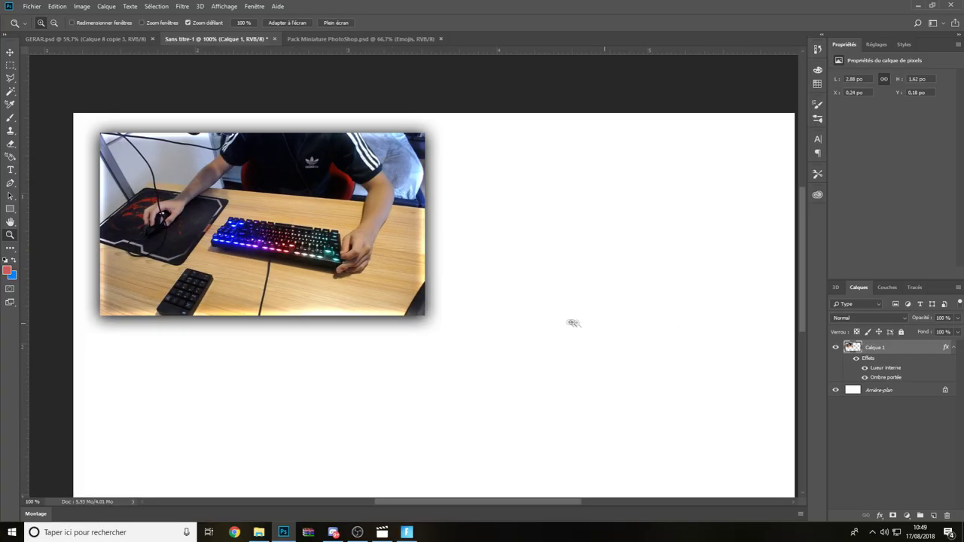
left_click(590, 331, "alt")
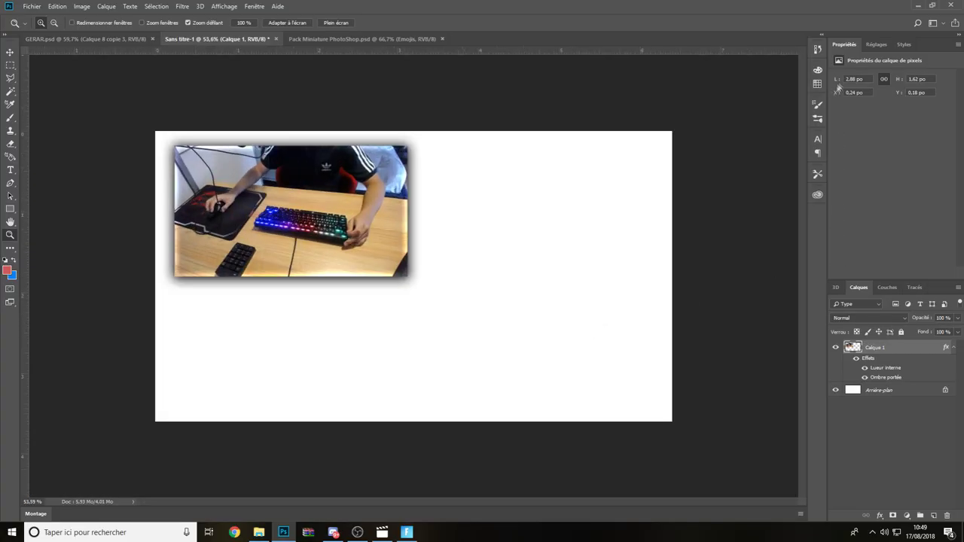
- Add a clipped Luminosité/Contraste layer with brightness 14 and contrast -4 to the webcam photo
left_click(878, 45)
left_click(844, 44)
right_click(904, 347)
left_click(811, 291)
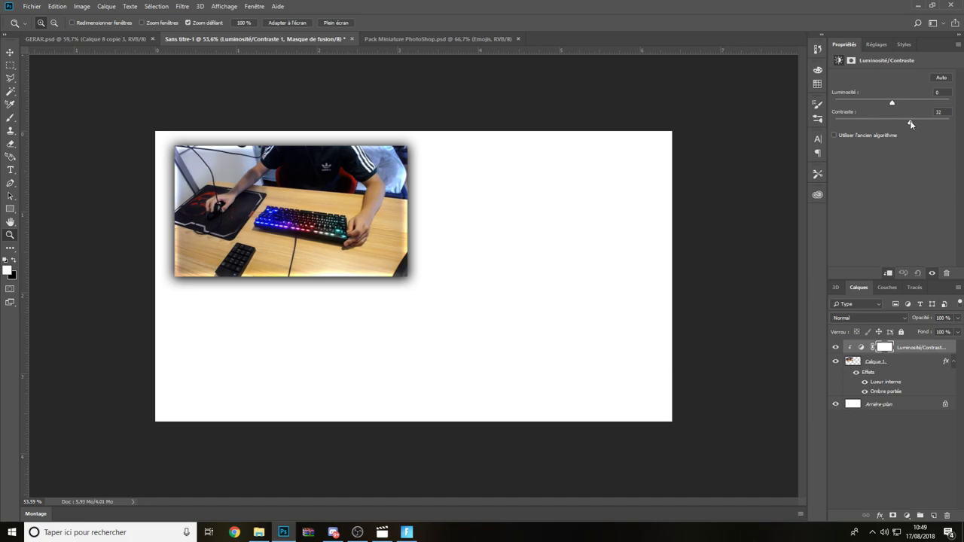
left_click_drag(908, 124, 895, 126)
left_click_drag(897, 102, 906, 106)
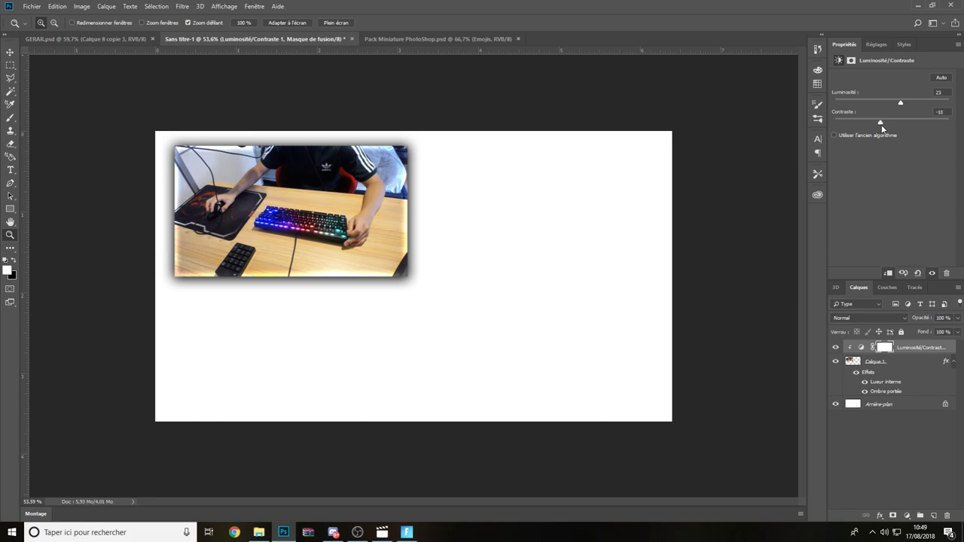
left_click_drag(905, 105, 897, 106)
- Raise the webcam photo's saturation with Hue/Saturation (Ctrl+U)
left_click(875, 362)
key("ctrl+u")
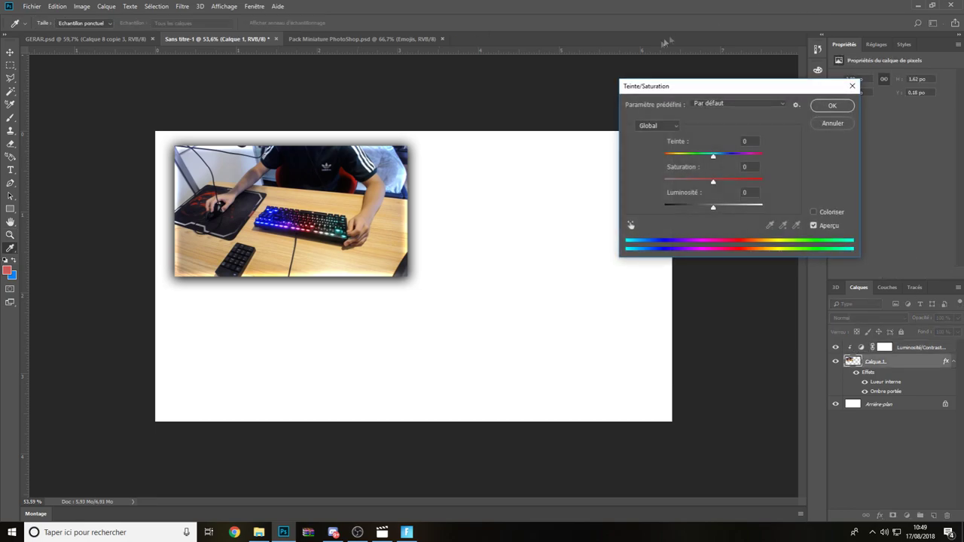
left_click_drag(713, 182, 729, 182)
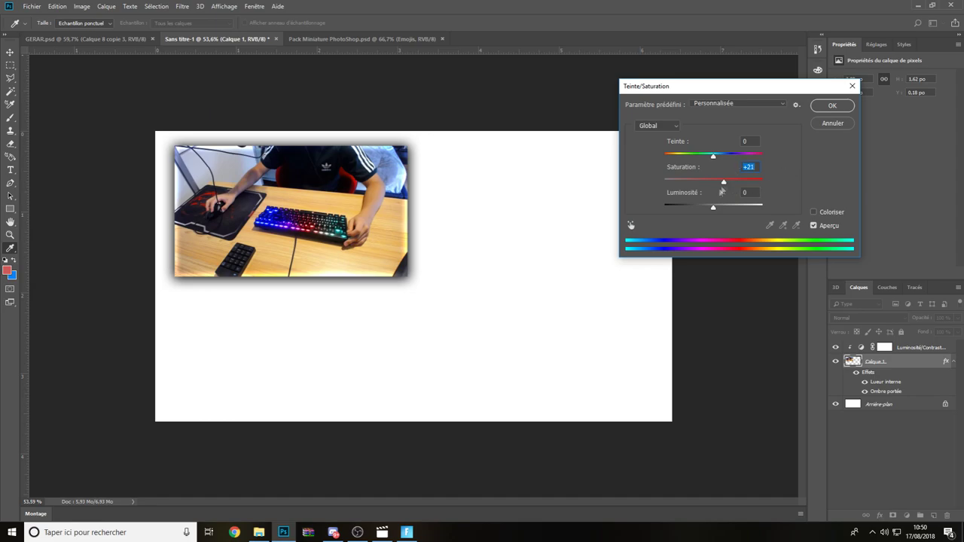
left_click(851, 104)
key("z")
left_click(264, 203)
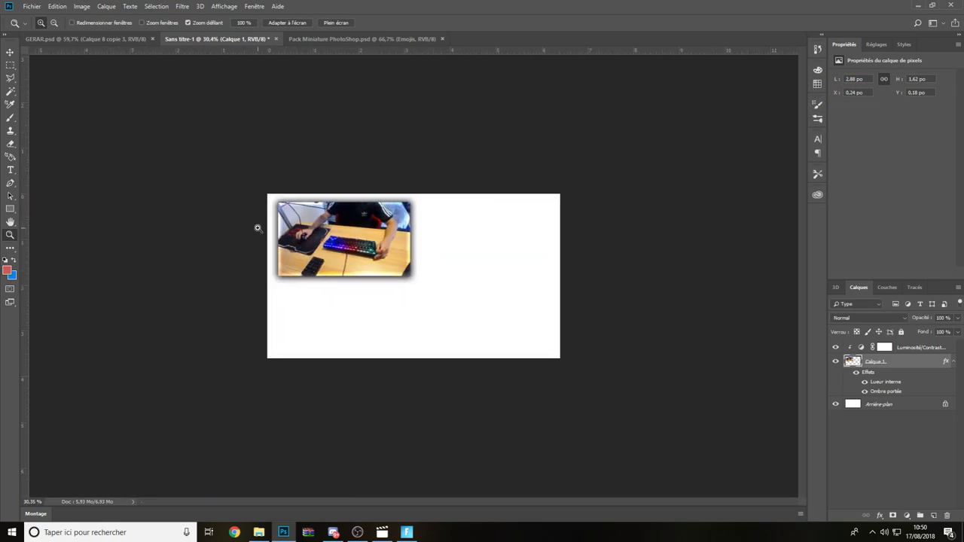
- Resize and nudge the keyboard photo into the top-left corner of the canvas
mouse_move(263, 204)
left_mouse_down()
mouse_move(333, 249)
mouse_move(343, 226)
left_mouse_up()
key("ctrl+t")
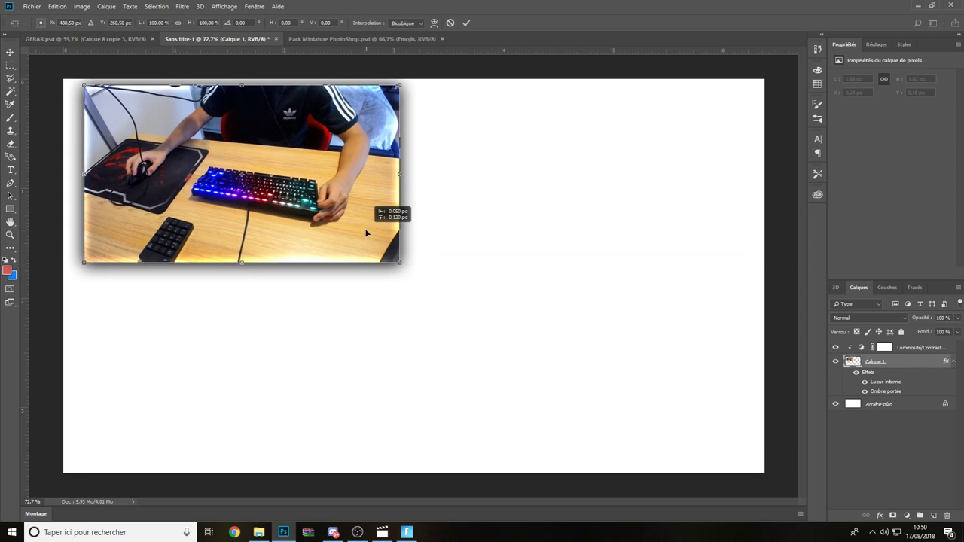
scroll(344, 226, "down", 3)
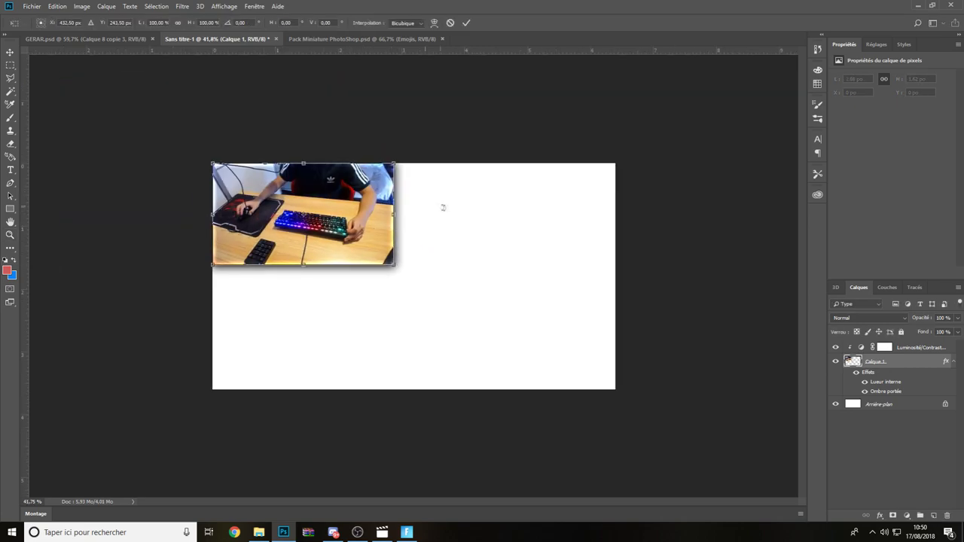
left_click_drag(394, 266, 402, 270)
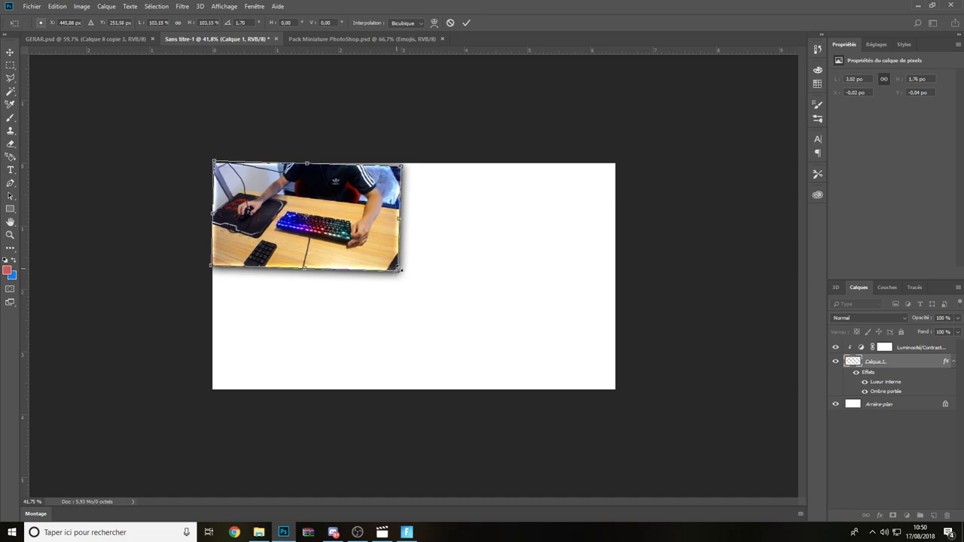
left_click_drag(323, 226, 332, 240)
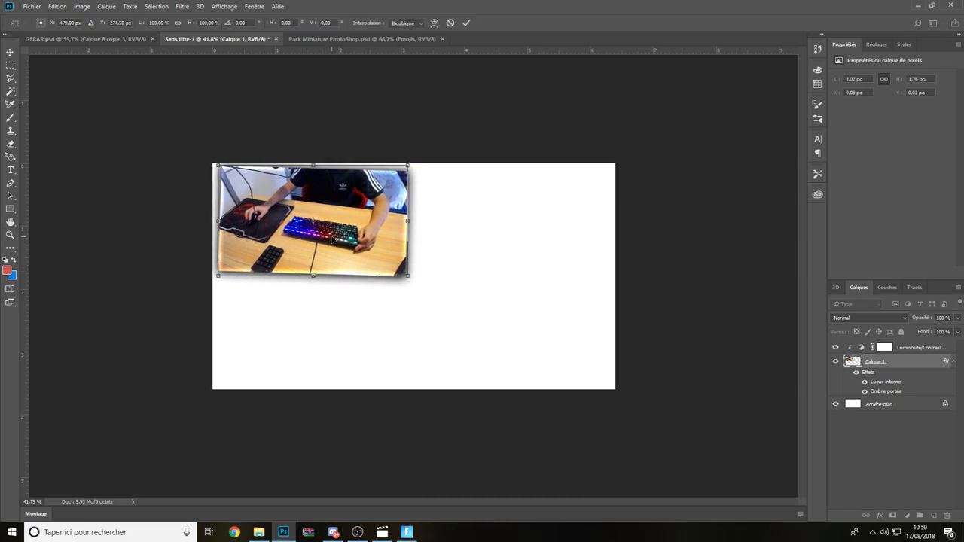
key("Return")
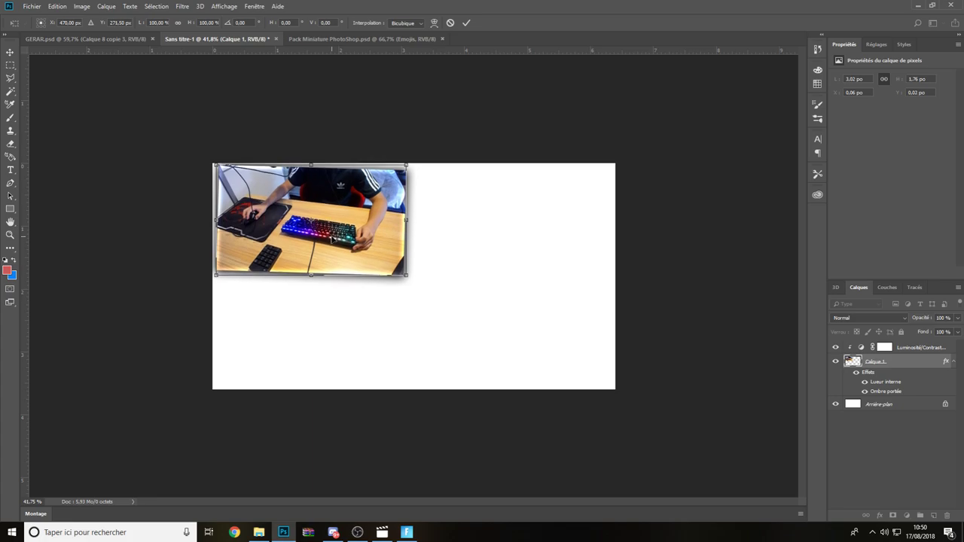
key("z")
left_click(362, 39)
- In Pack Miniature PhotoShop.psd, show Flèches, hide Emojis, and expand the Rouge arrows group
scroll(852, 415, "down", 1)
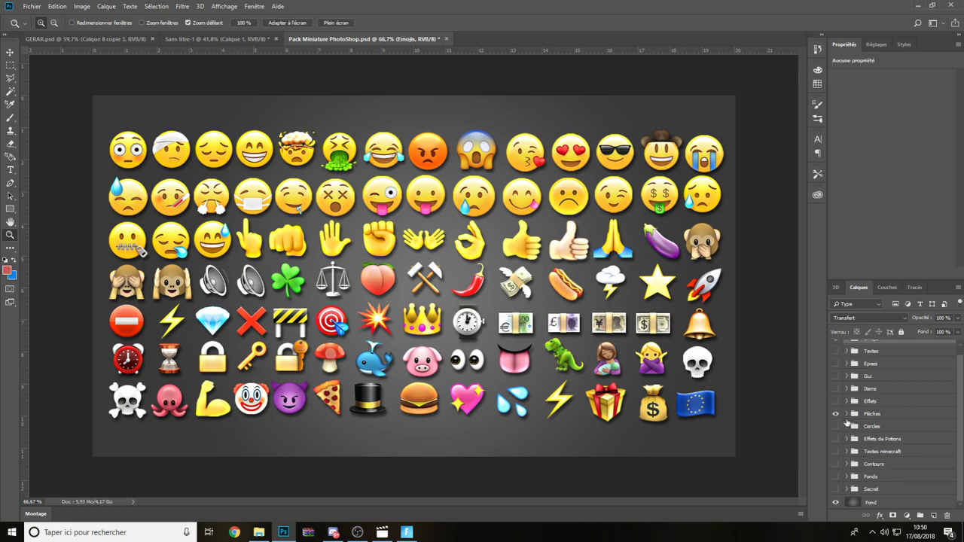
left_click(835, 414)
scroll(843, 354, "up", 1)
left_click(842, 347)
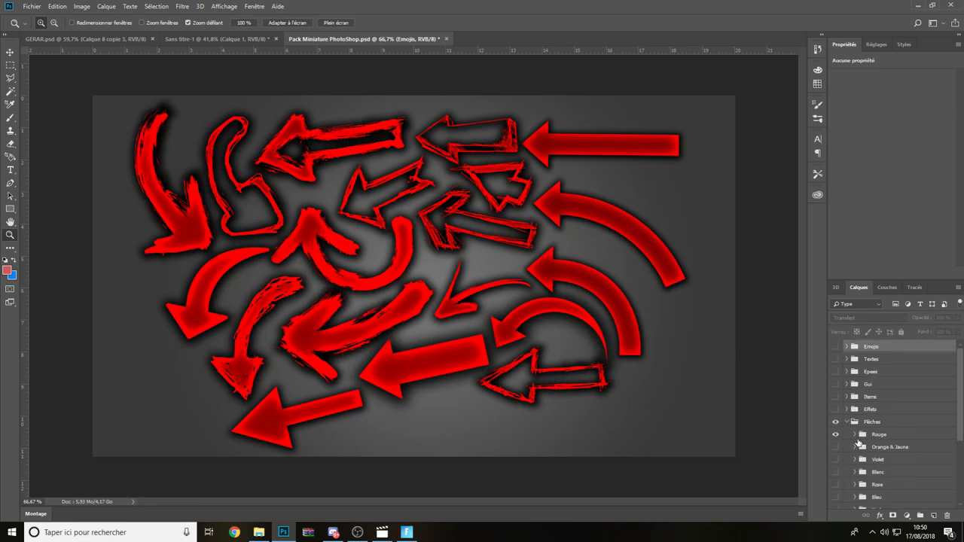
scroll(857, 422, "down", 1)
left_click(854, 422)
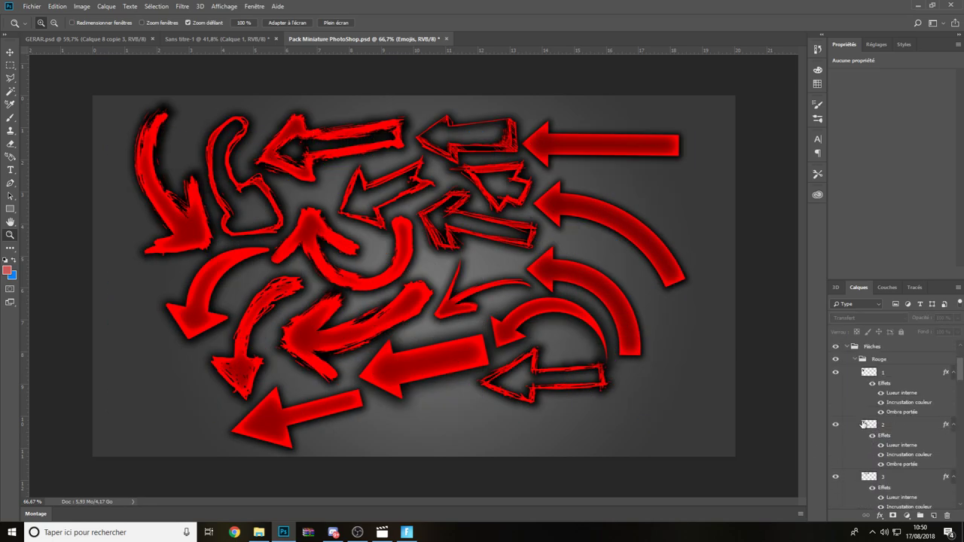
- Show arrow layer 15, select layers 14 and 15, and carry them to Sans titre-1
scroll(854, 424, "down", 3)
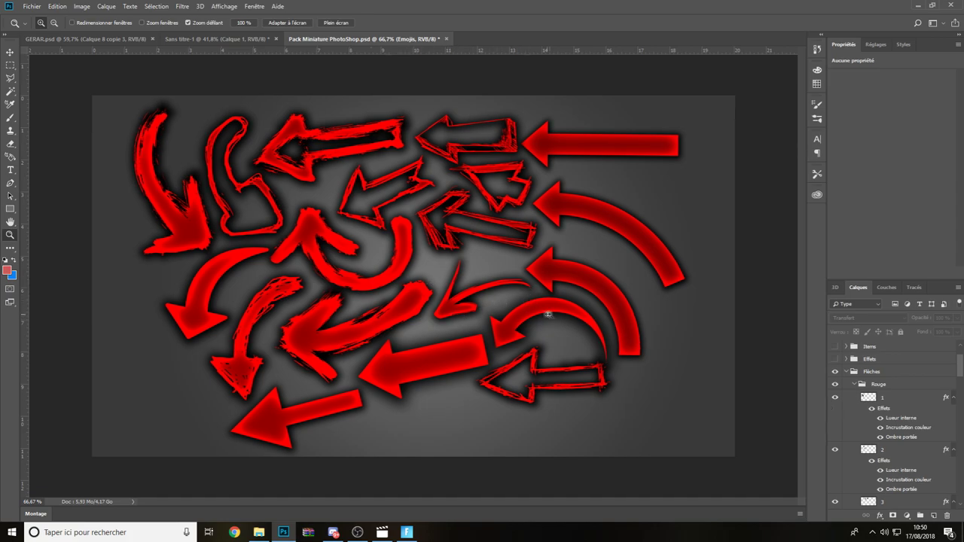
scroll(864, 423, "down", 10)
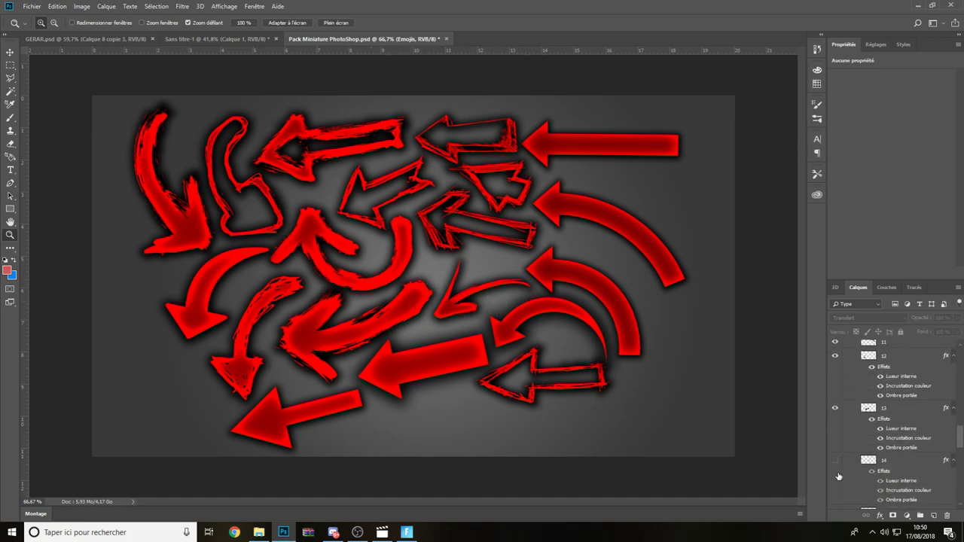
scroll(844, 456, "down", 2)
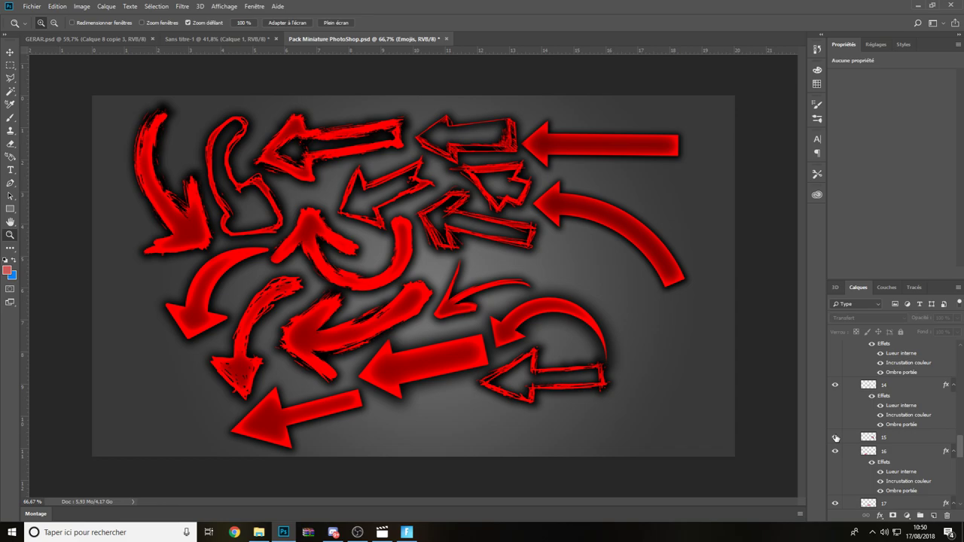
left_click(835, 437)
left_click(891, 403)
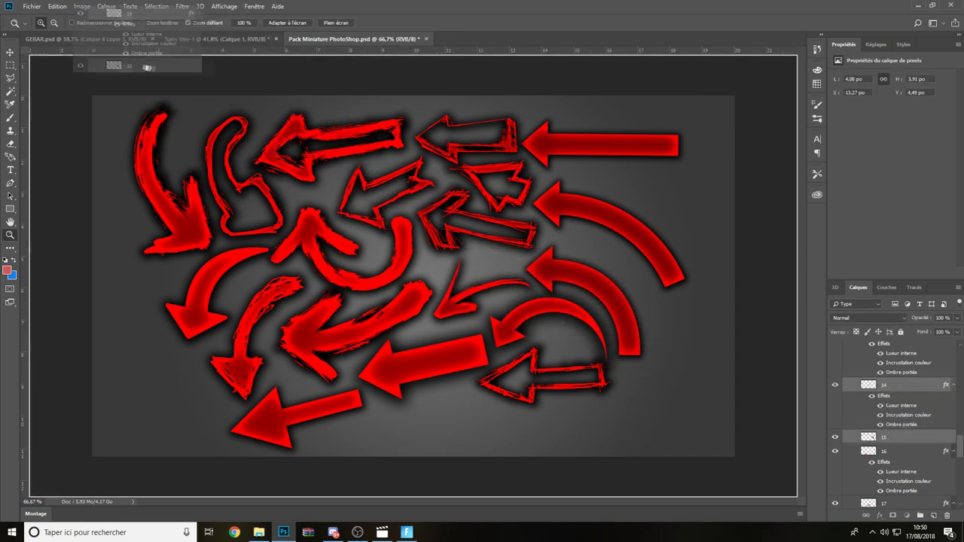
left_click(215, 38)
- Drop the red arrows on the photo, then enlarge and rotate arrow 15 beneath it
left_click_drag(337, 236, 391, 323)
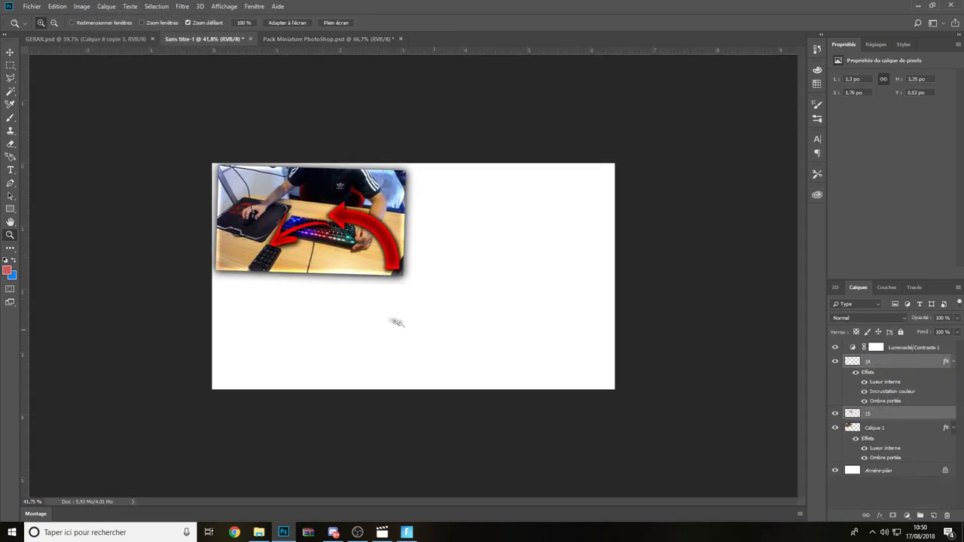
mouse_move(388, 202)
left_mouse_down()
mouse_move(449, 308)
mouse_move(328, 302)
mouse_move(361, 248)
left_mouse_up()
key("ctrl+t")
mouse_move(433, 271)
left_mouse_down()
mouse_move(440, 302)
mouse_move(359, 289)
mouse_move(321, 298)
left_mouse_up()
left_click_drag(405, 333, 335, 267)
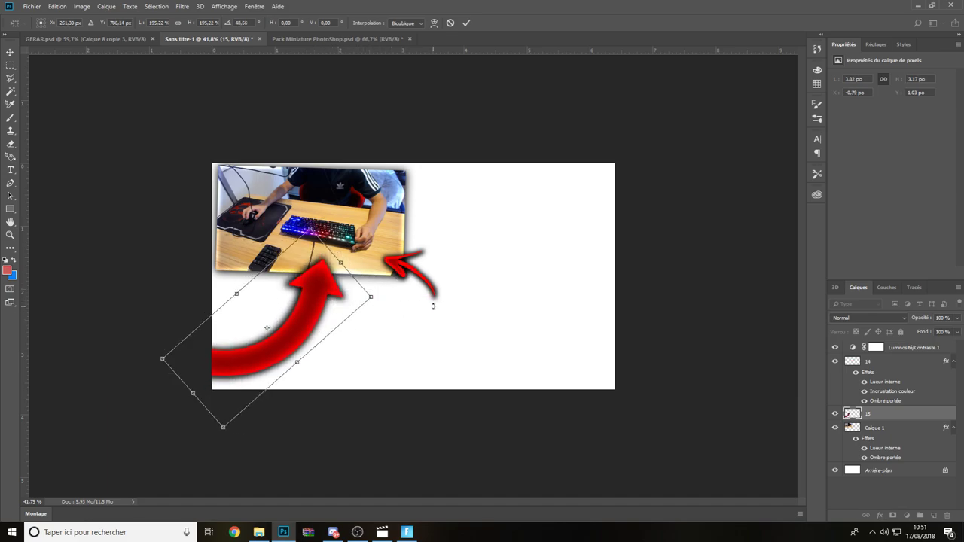
key("Return")
- Hide the small arrow layer 14, zoom in to check, and return to GERAR.psd
key("z")
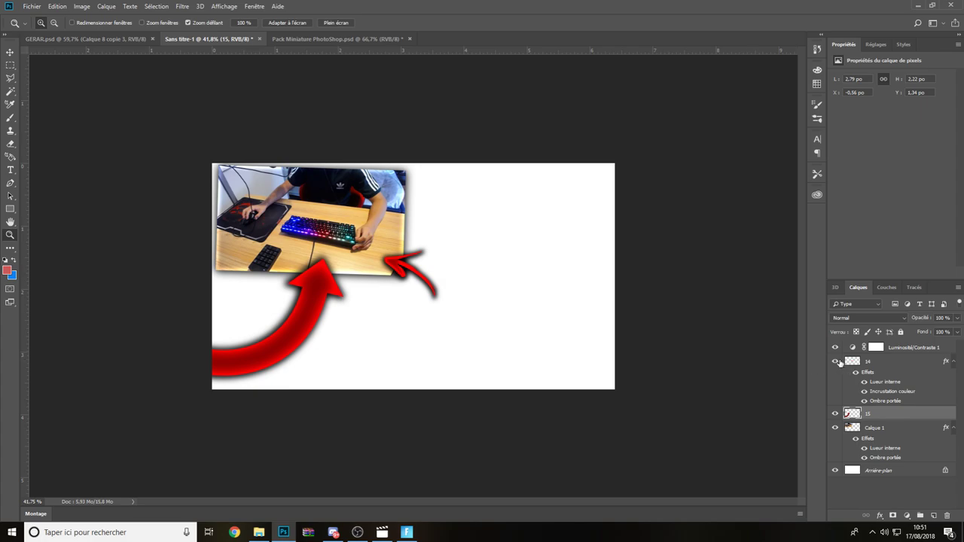
left_click(834, 361)
left_click_drag(608, 303, 641, 304)
left_click_drag(601, 284, 611, 281)
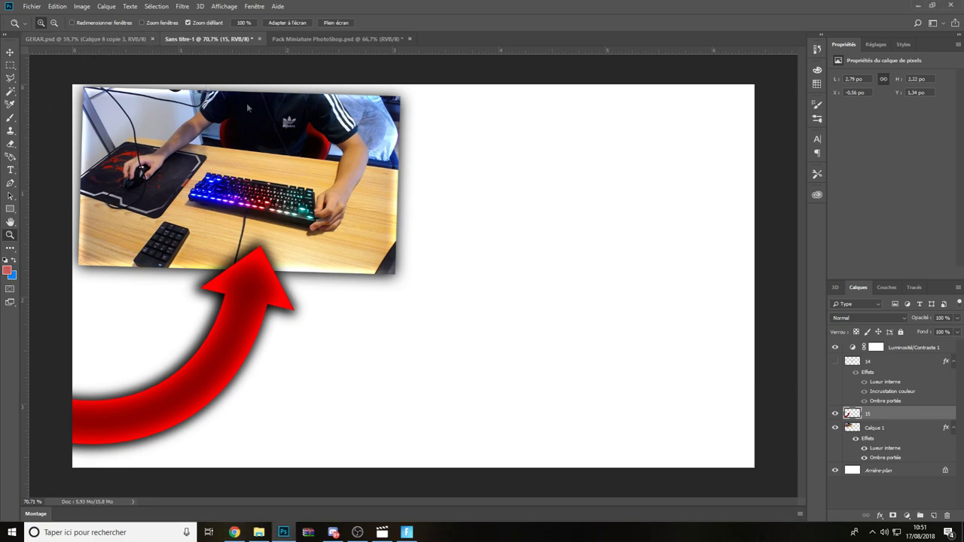
left_click(83, 38)
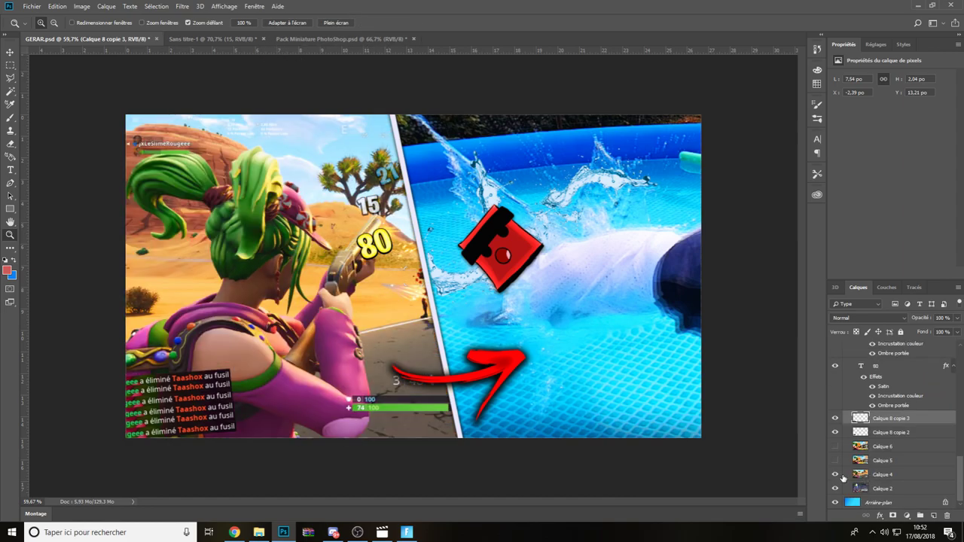
- Drag gameplay layer Calque 4 from GERAR.psd onto the Sans titre-1 canvas
left_click(843, 478)
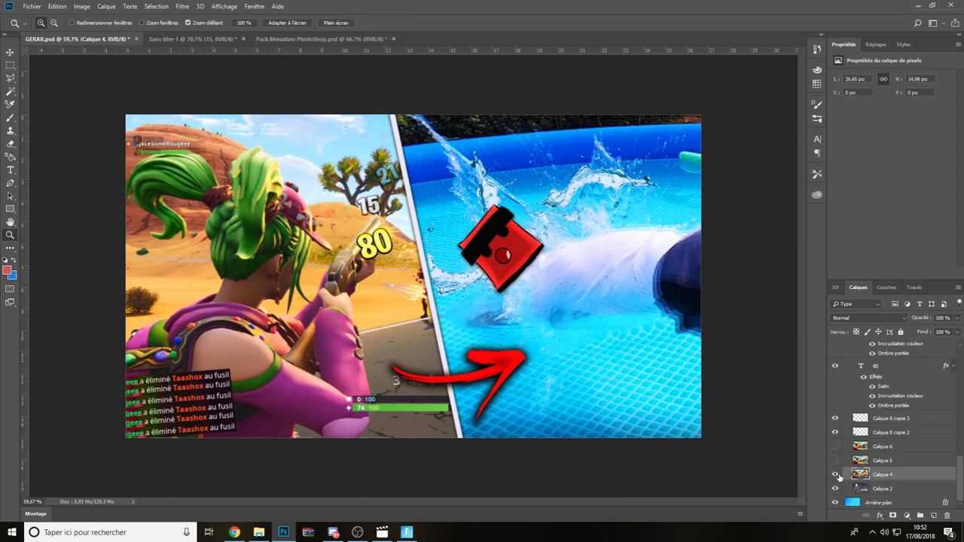
left_click(836, 475)
left_click(835, 475)
left_click(320, 38)
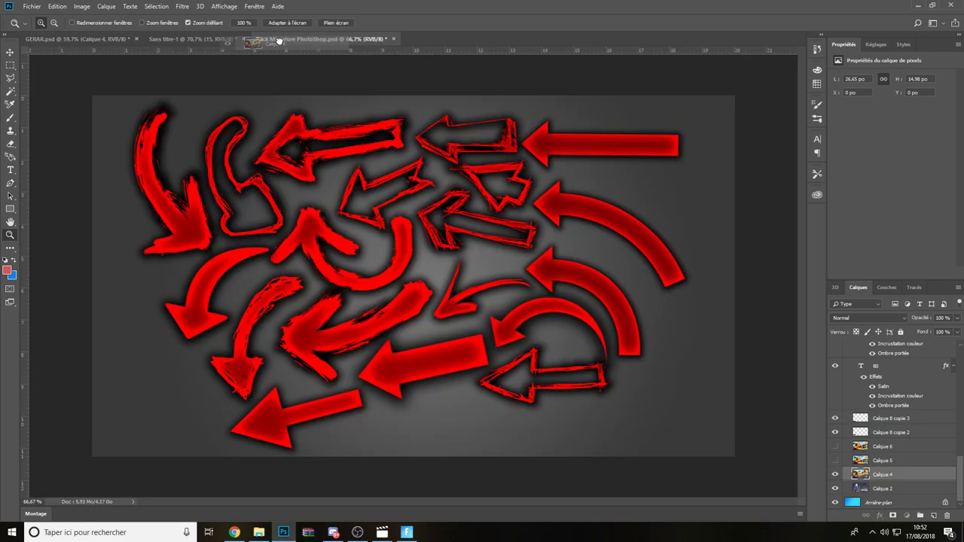
left_click(192, 39)
left_click_drag(195, 40, 480, 255)
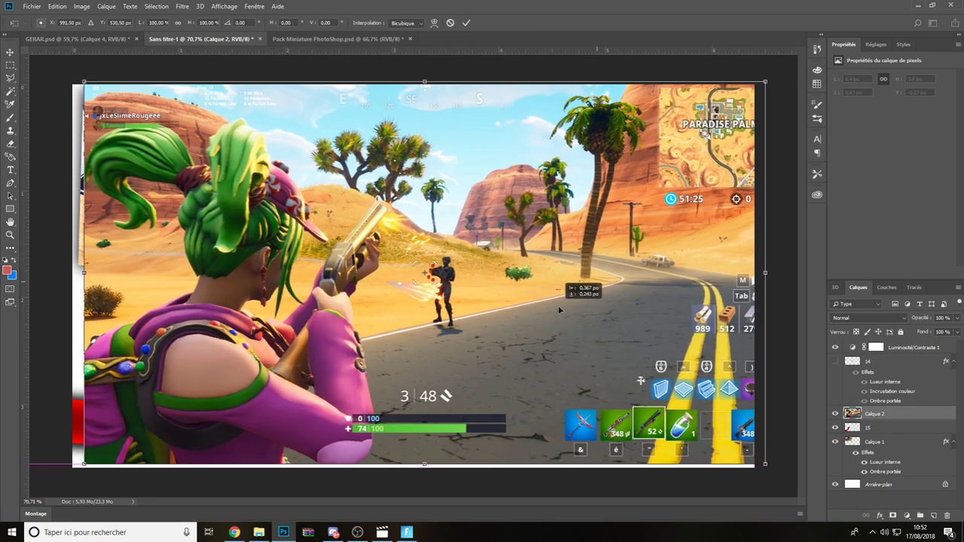
- Place the gameplay screenshot below Calque 1 and flip it horizontally with W -100%
left_click_drag(354, 303, 545, 309)
key("Return")
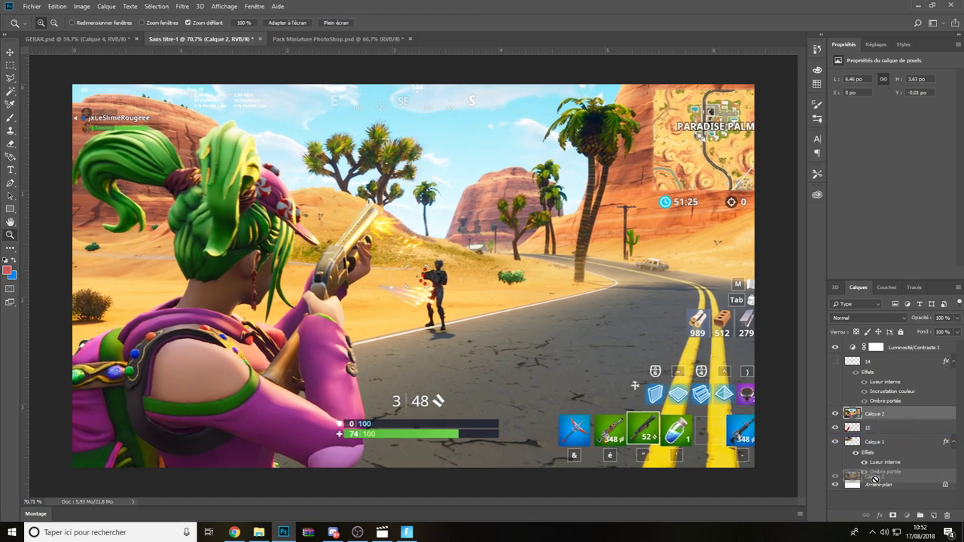
left_click_drag(878, 414, 876, 473)
key("ctrl+t")
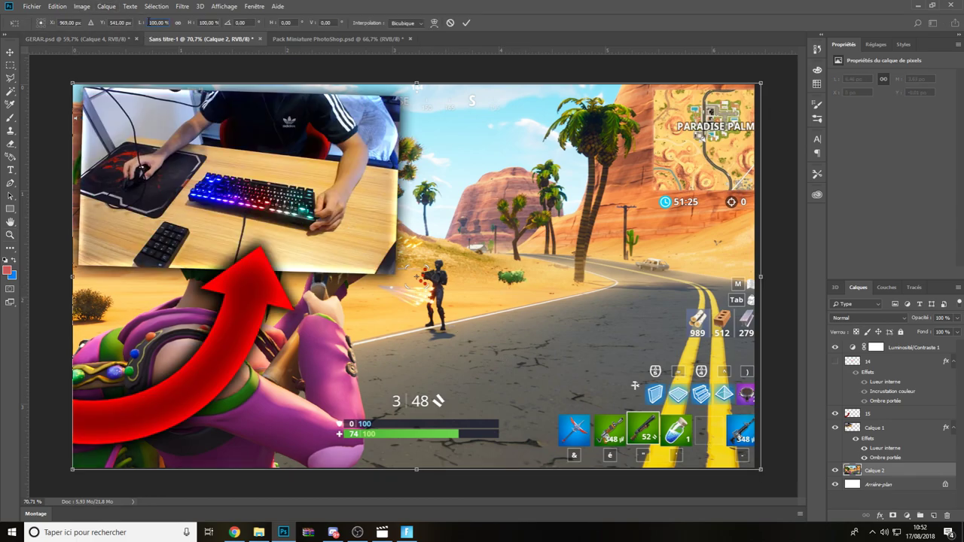
type("-100")
key("Return")
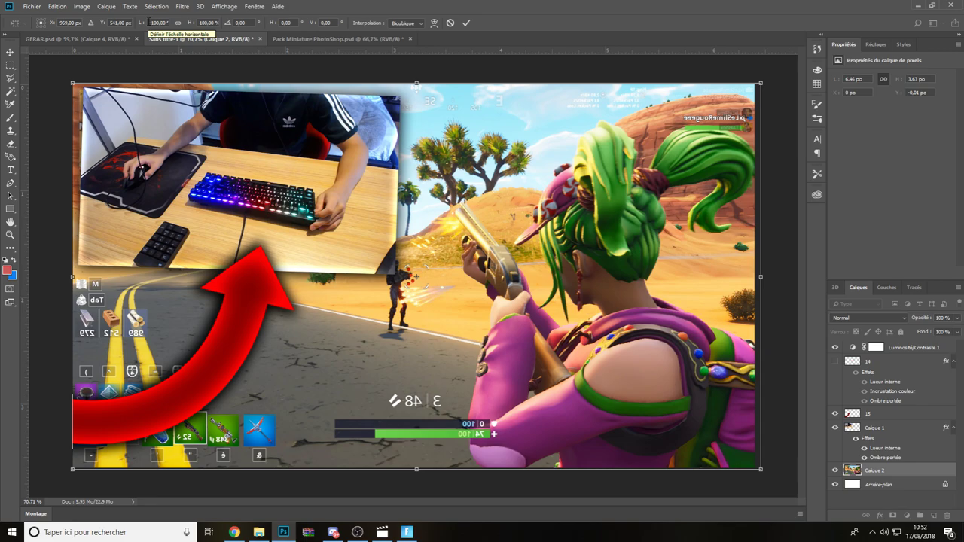
key("Return")
- Enlarge the flipped gameplay background to fill the whole canvas
key("z")
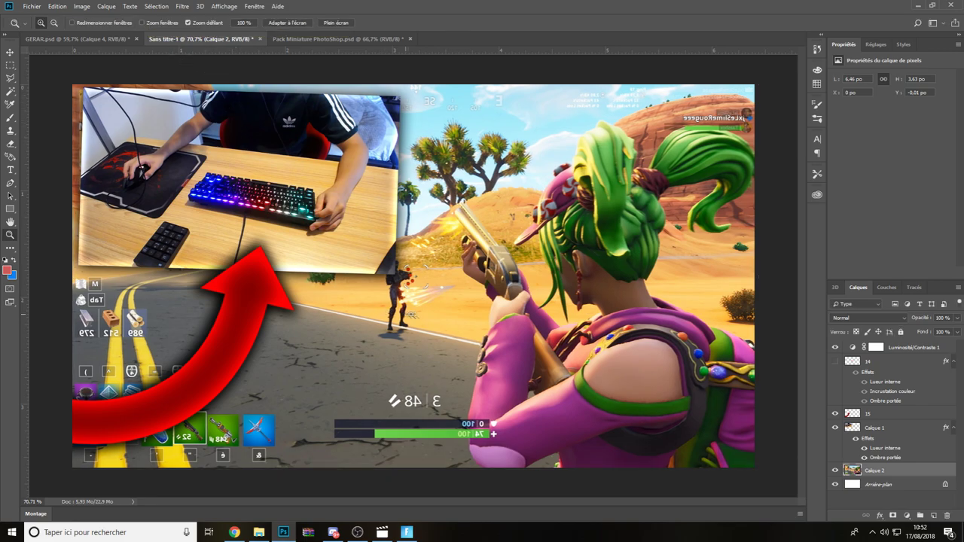
mouse_move(637, 251)
left_mouse_down()
mouse_move(523, 227)
mouse_move(585, 198)
left_mouse_up()
key("ctrl+t")
mouse_move(472, 253)
left_mouse_down()
mouse_move(439, 260)
mouse_move(482, 260)
left_mouse_up()
key("Return")
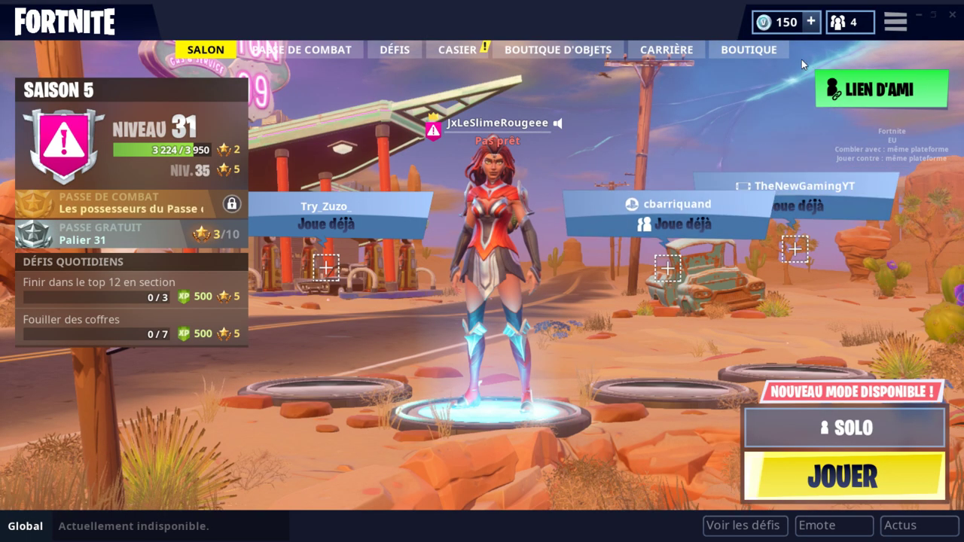
- Apply 1920x1080 with view distance, shadows, antialiasing, textures, effects and post-processing on épique
left_click(895, 22)
left_click(895, 64)
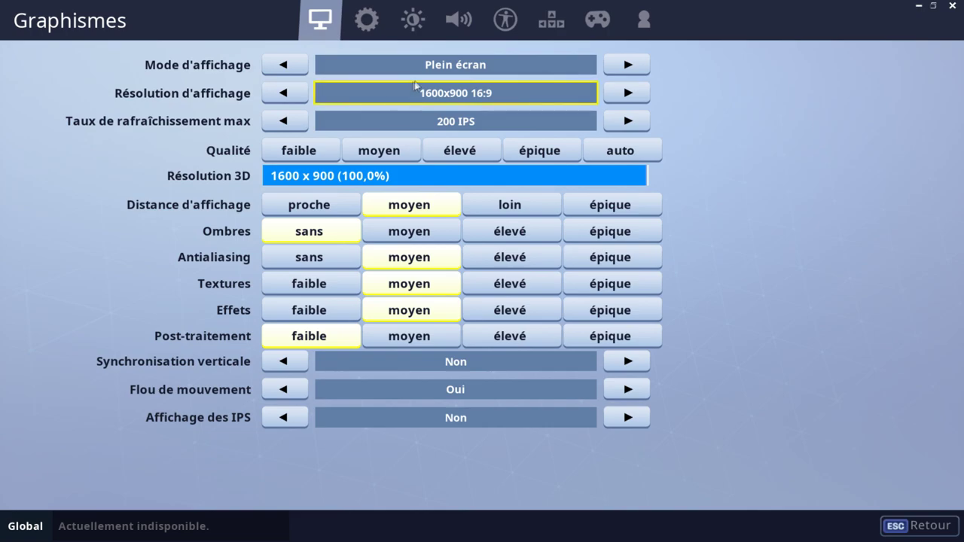
left_click(351, 92)
left_click(613, 205)
left_click(610, 231)
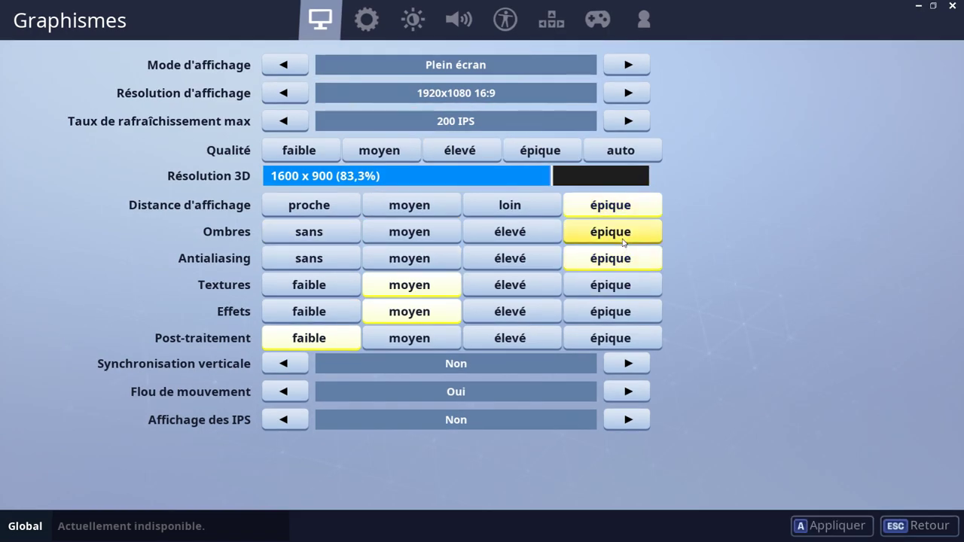
left_click(610, 258)
left_click(610, 285)
left_click(610, 312)
left_click(610, 338)
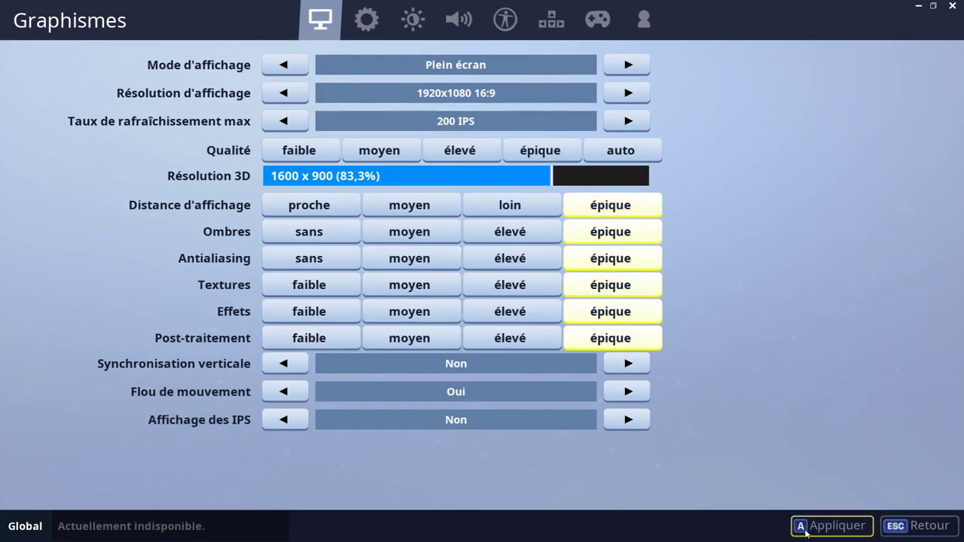
left_click(836, 525)
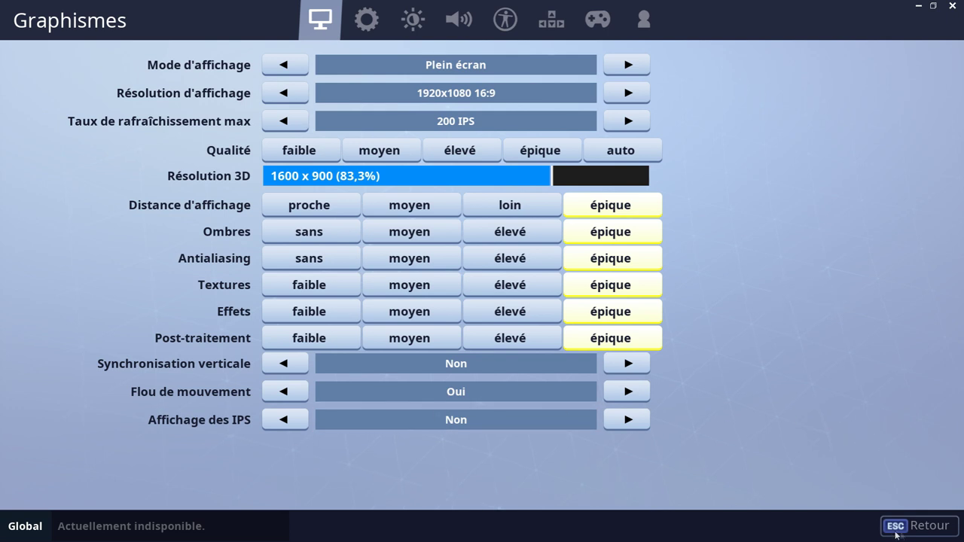
left_click(917, 527)
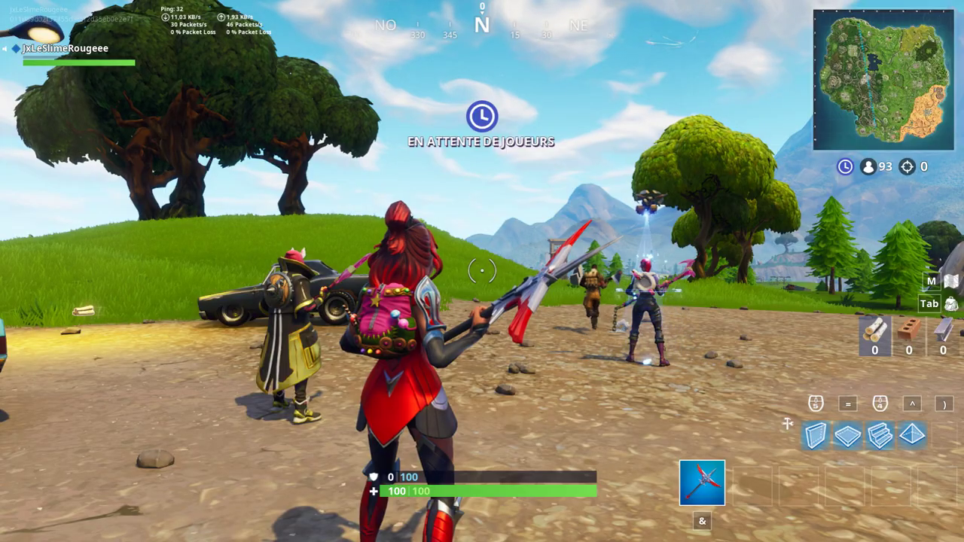
- Scrub the gameplay recording back to the golden-rifle shooting scene and show it fullscreen
key("ampersand")
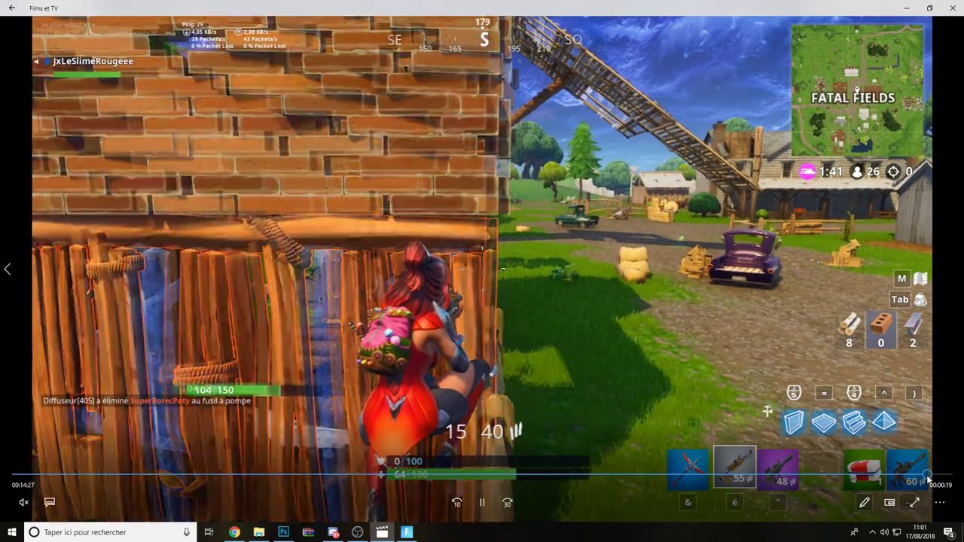
left_click_drag(928, 479, 920, 478)
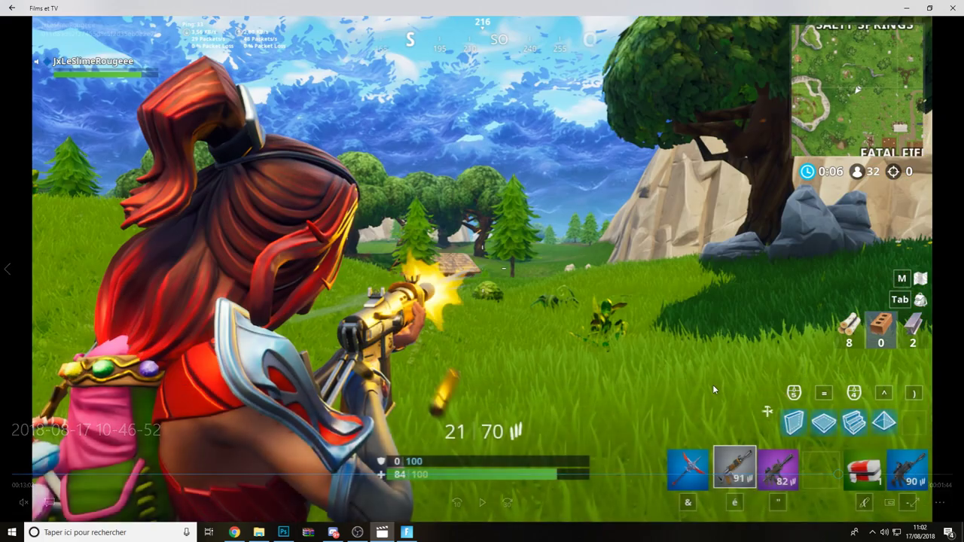
key("F11")
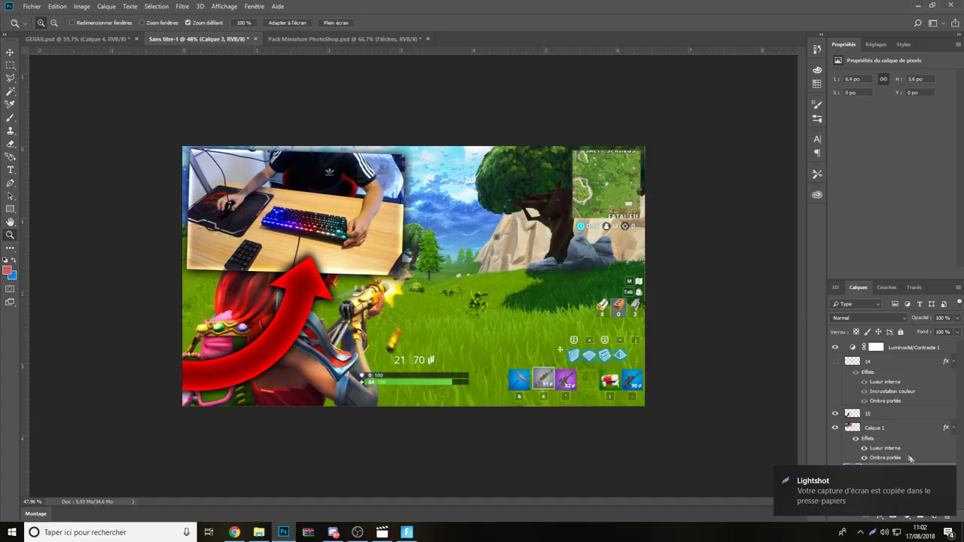
- Paste the golden-rifle screenshot as Calque 3 and enlarge it past the canvas edges
key("ctrl+v")
key("ctrl+t")
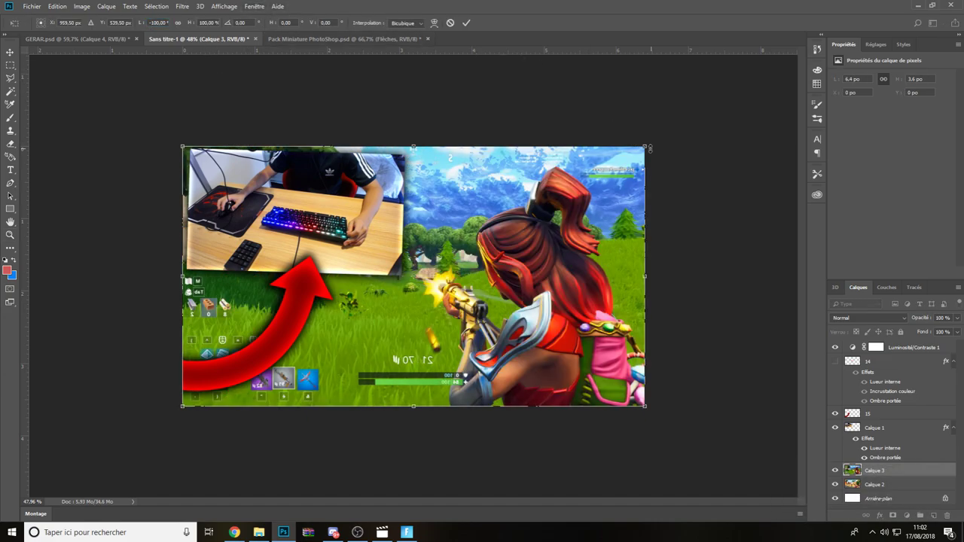
left_click_drag(650, 149, 678, 155)
key("Return")
key("z")
left_click(342, 189)
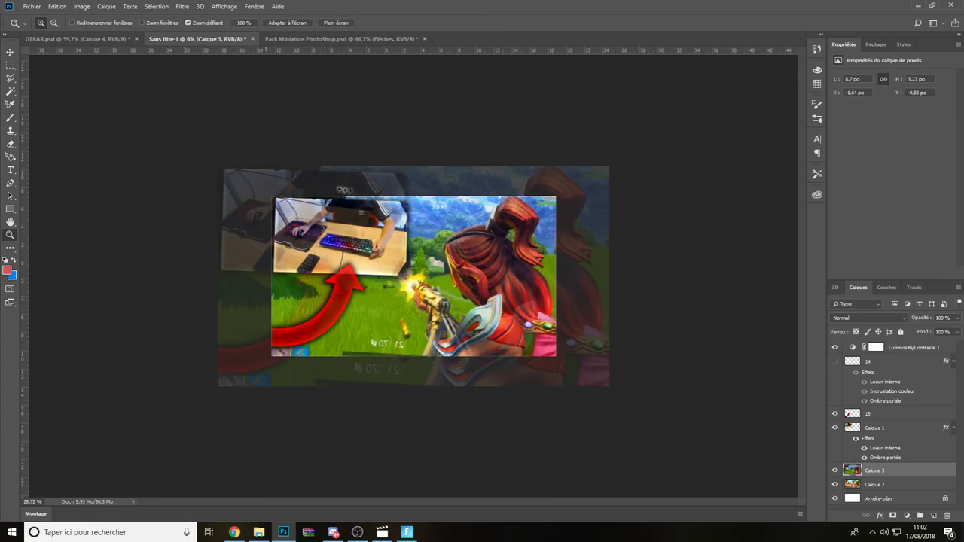
- Bring the pack's styled title in as white 'CAM', enlarged and tilted below the arrow
left_click(347, 39)
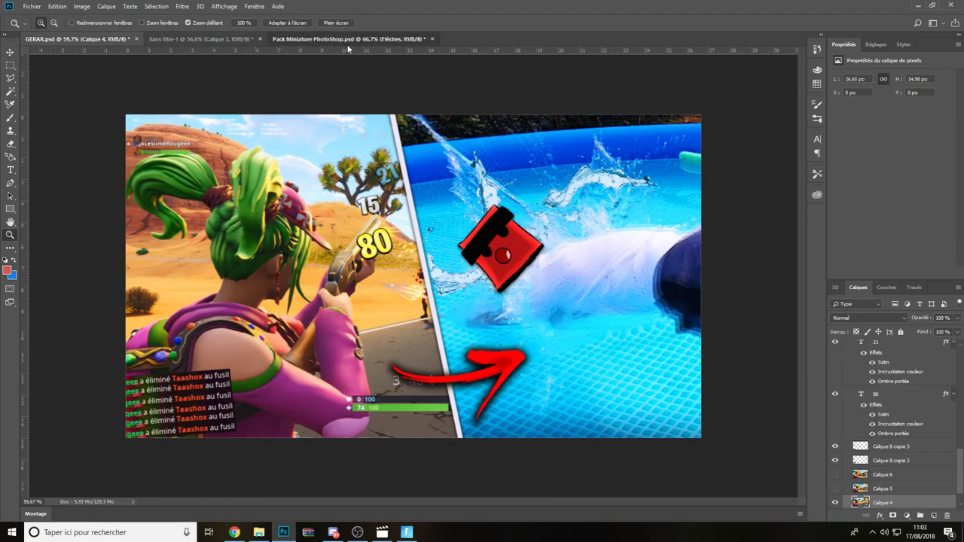
key("ctrl+Tab")
key("ctrl+Tab")
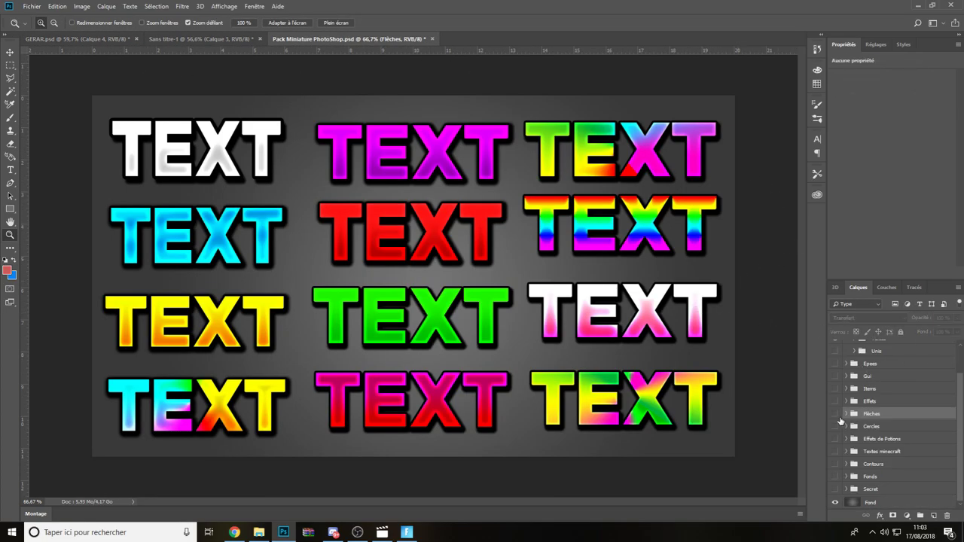
left_click(847, 414)
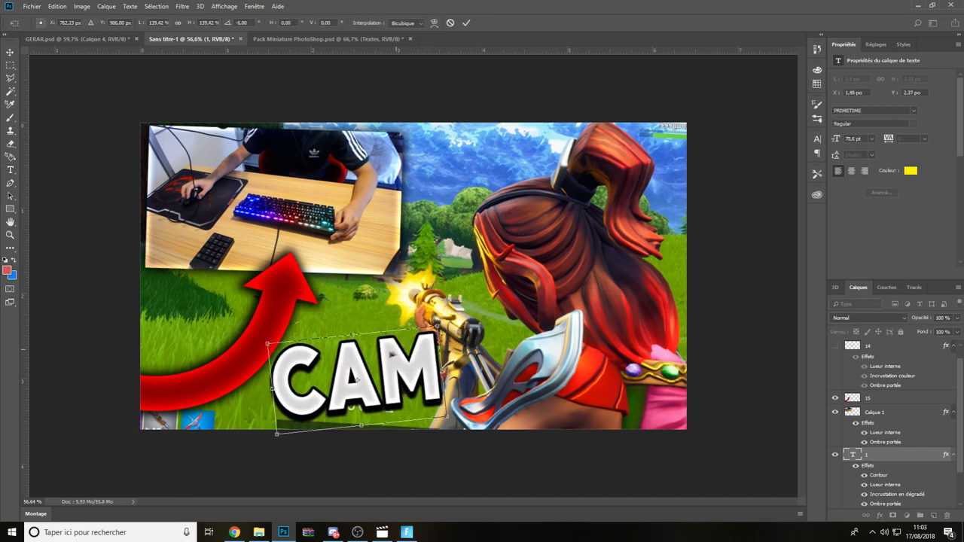
left_click_drag(374, 336, 403, 359)
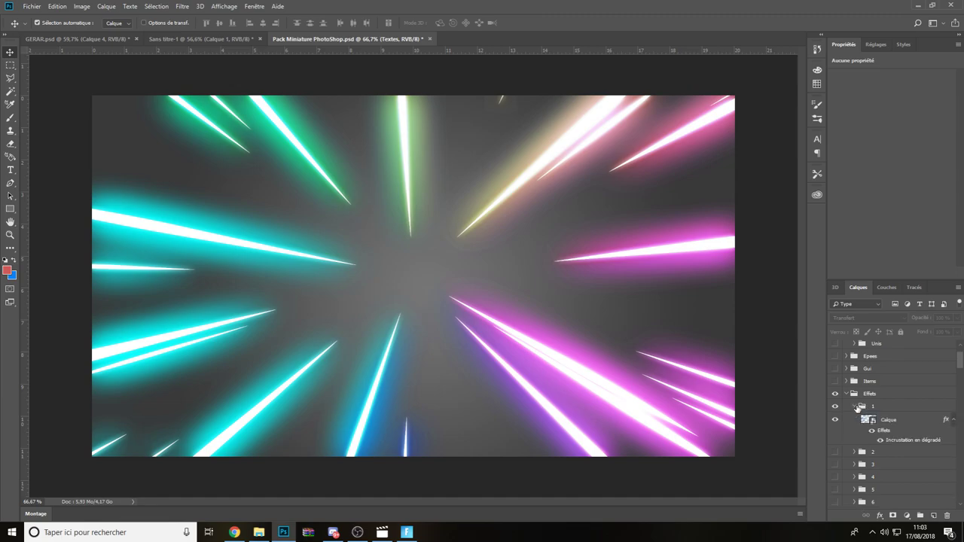
- Drag the pack's light-ray effect onto the thumbnail and resize it to frame the image
left_click(856, 407)
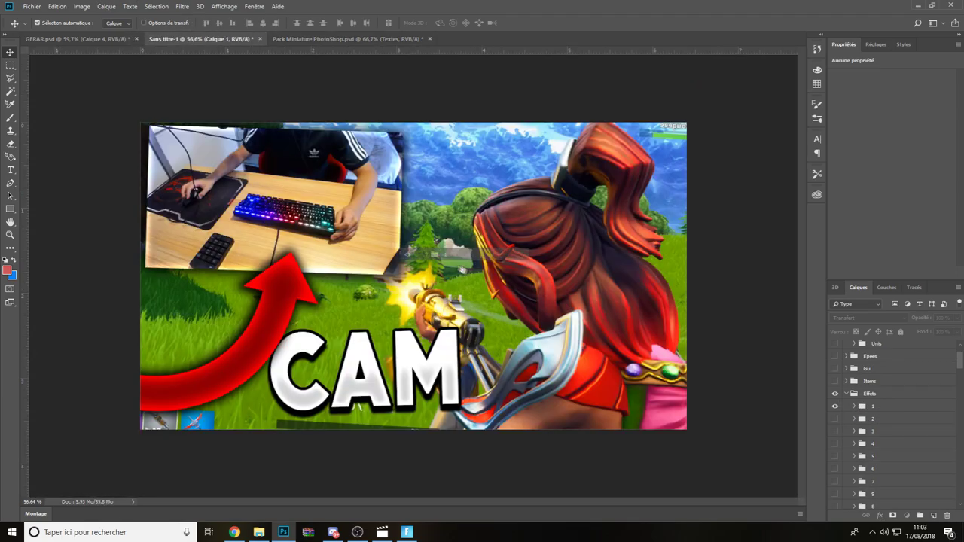
left_click_drag(171, 40, 746, 344)
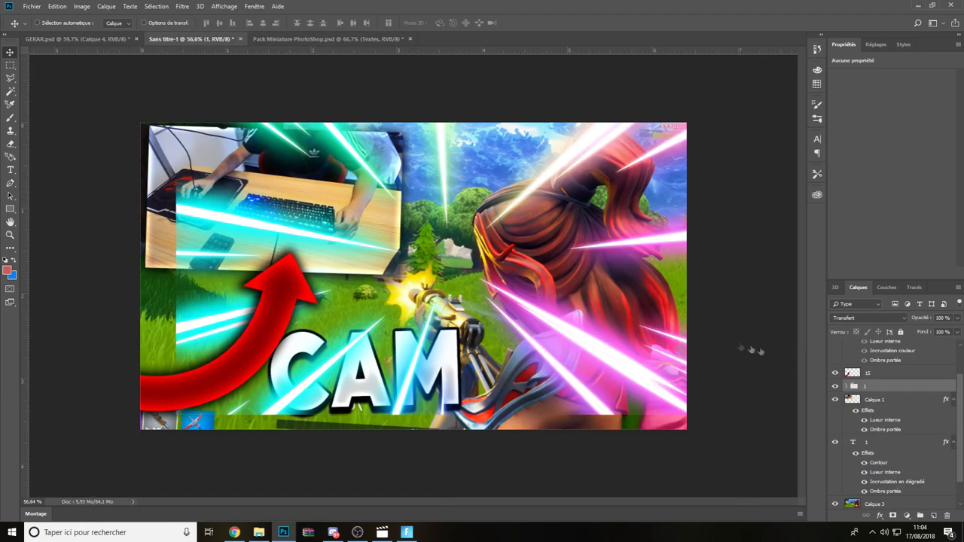
key("ctrl+t")
left_click_drag(527, 306, 539, 316)
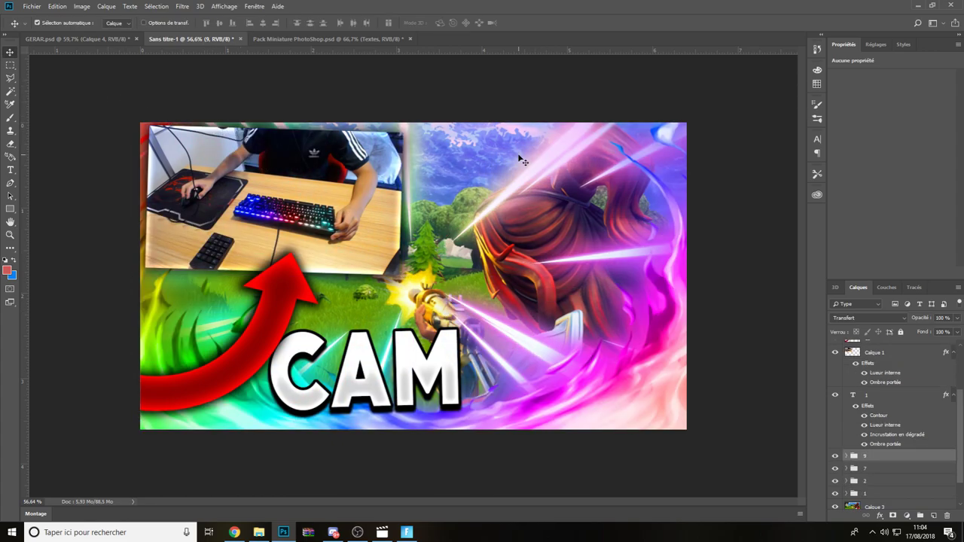
key("ctrl+t")
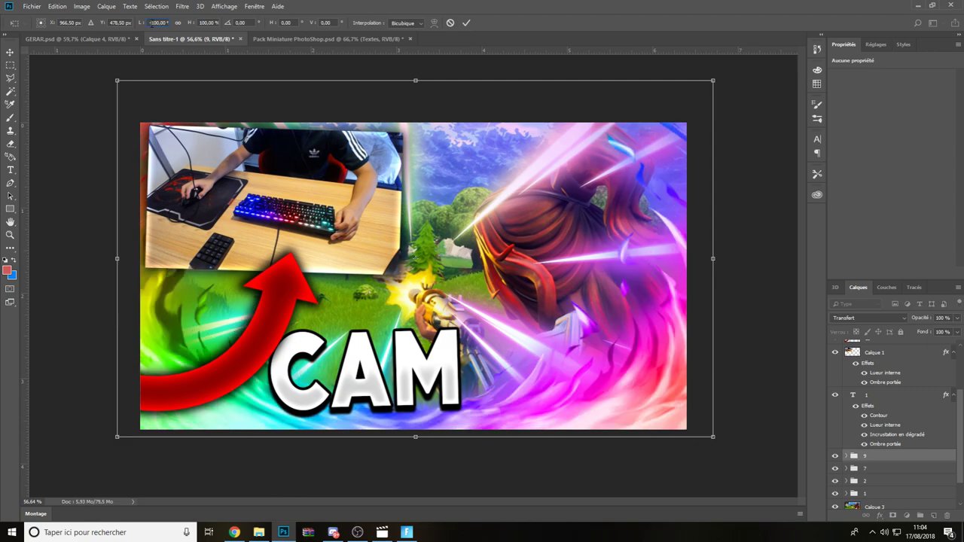
key("Return")
- Erase the colour swirl effect off the character's red hair
key("e")
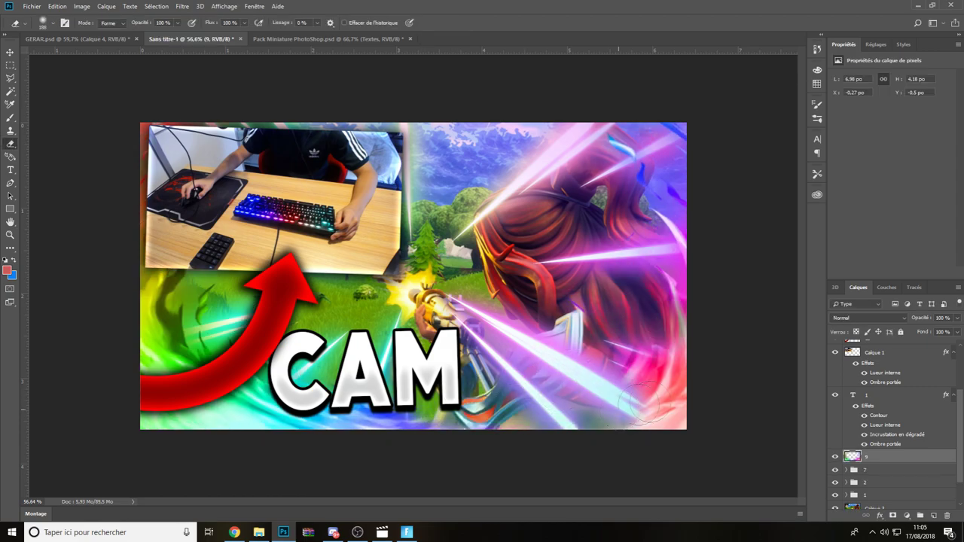
left_click_drag(625, 354, 682, 369)
left_click_drag(666, 136, 602, 226)
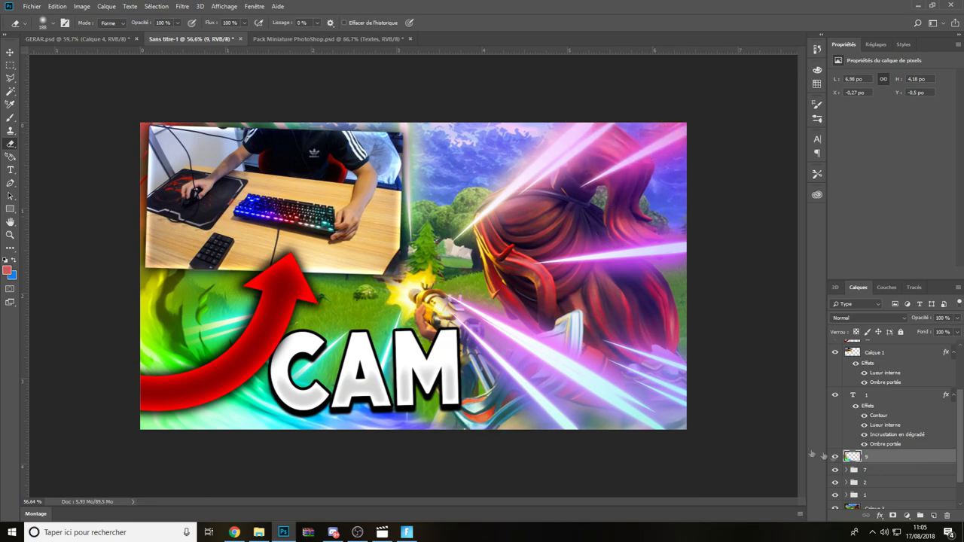
- Shift the swirl's hue with Hue/Saturation and place the pink Contours frame above layer 9
key("ctrl+u")
type("30")
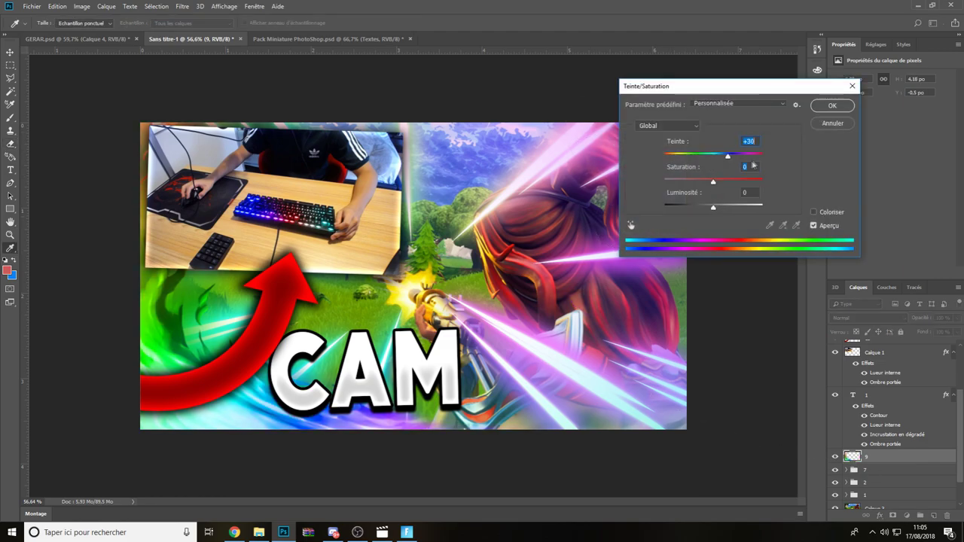
mouse_move(728, 155)
left_mouse_down()
mouse_move(669, 158)
mouse_move(715, 158)
mouse_move(719, 207)
mouse_move(684, 157)
left_mouse_up()
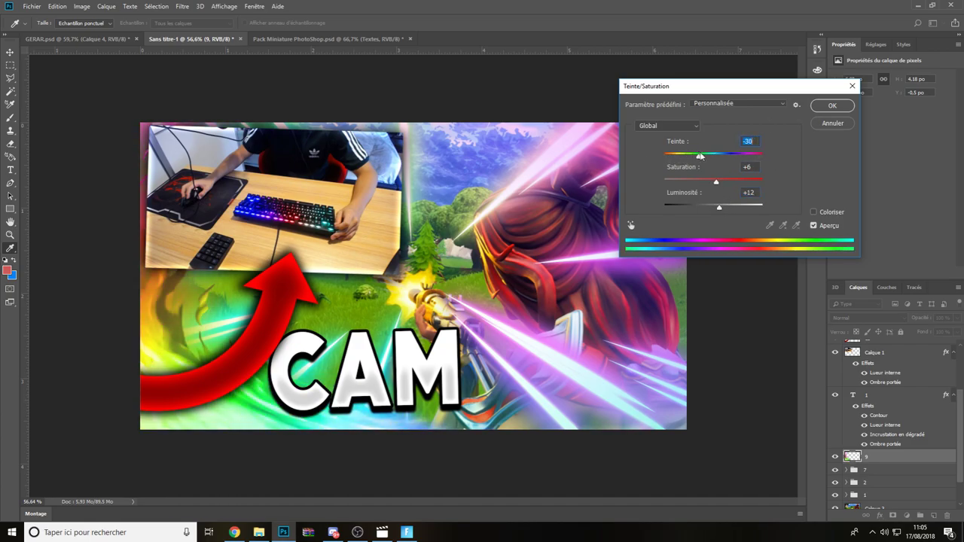
key("Return")
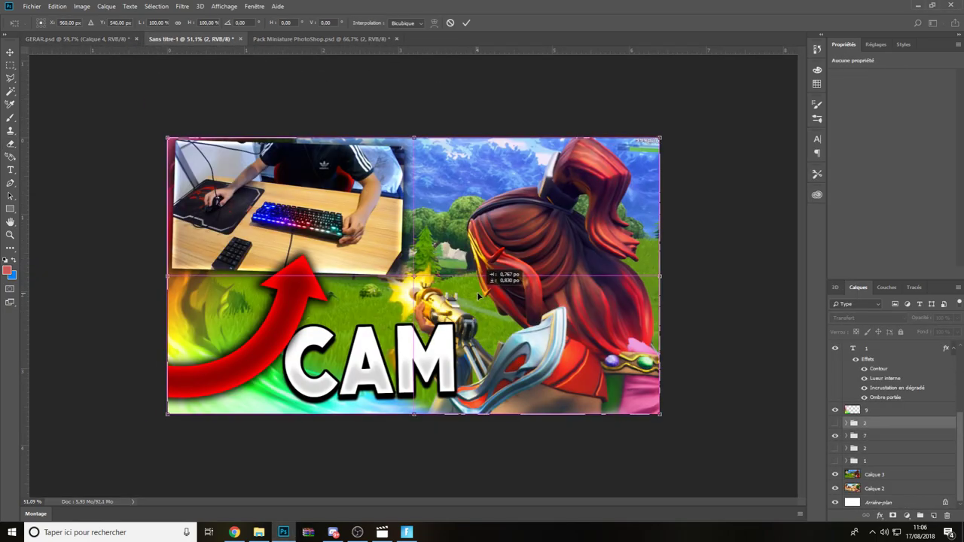
key("Return")
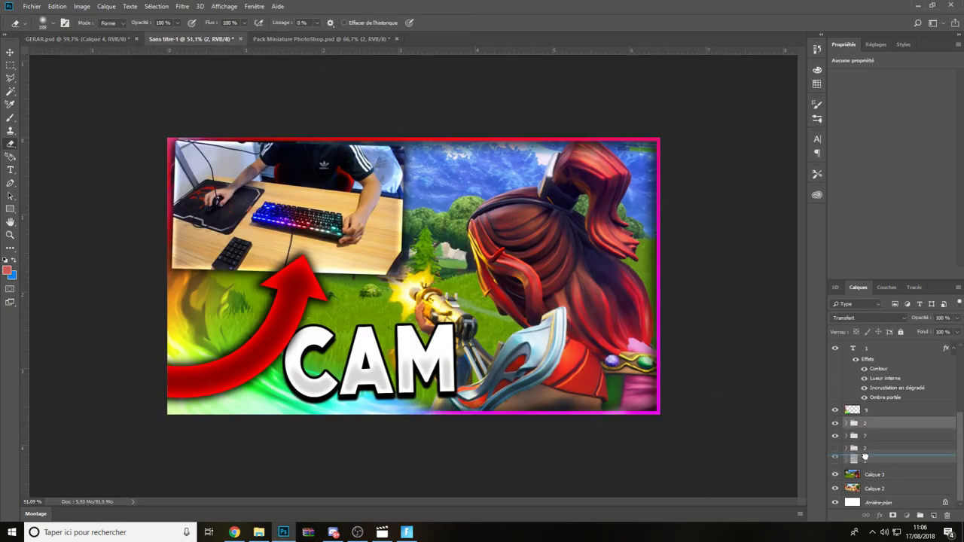
left_click_drag(902, 423, 902, 412)
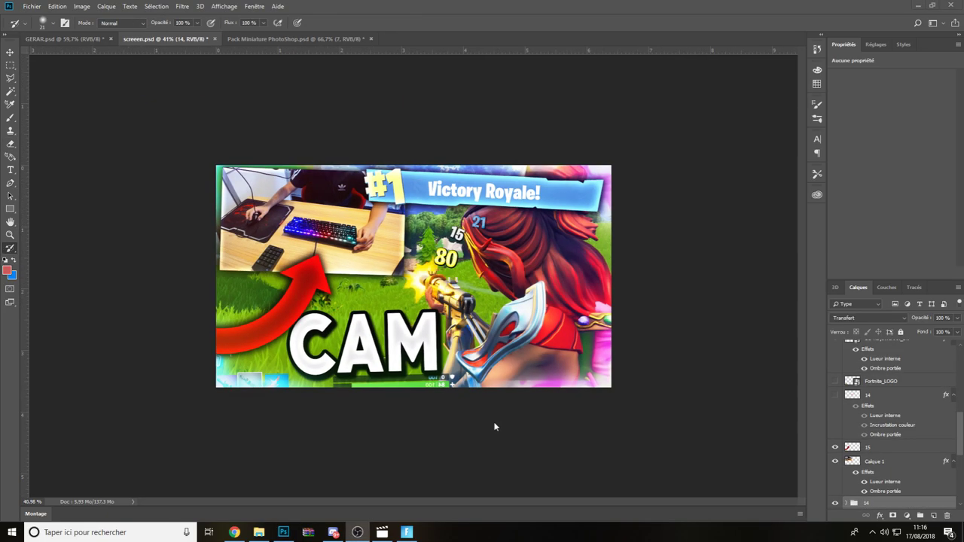
- In the Pack Miniature document, preview border frames 15–18 and show glitch frame 18
scroll(584, 401, "up", 2)
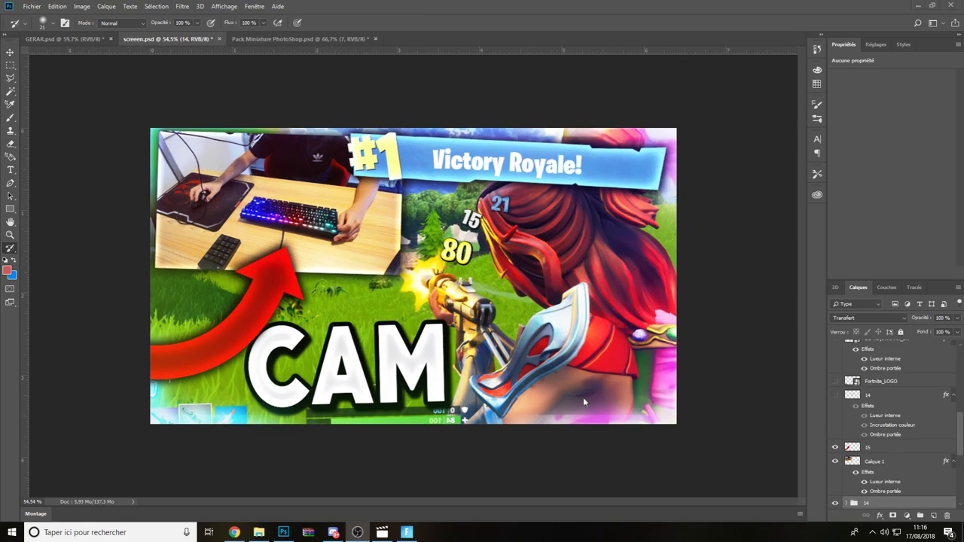
scroll(503, 284, "up", 2)
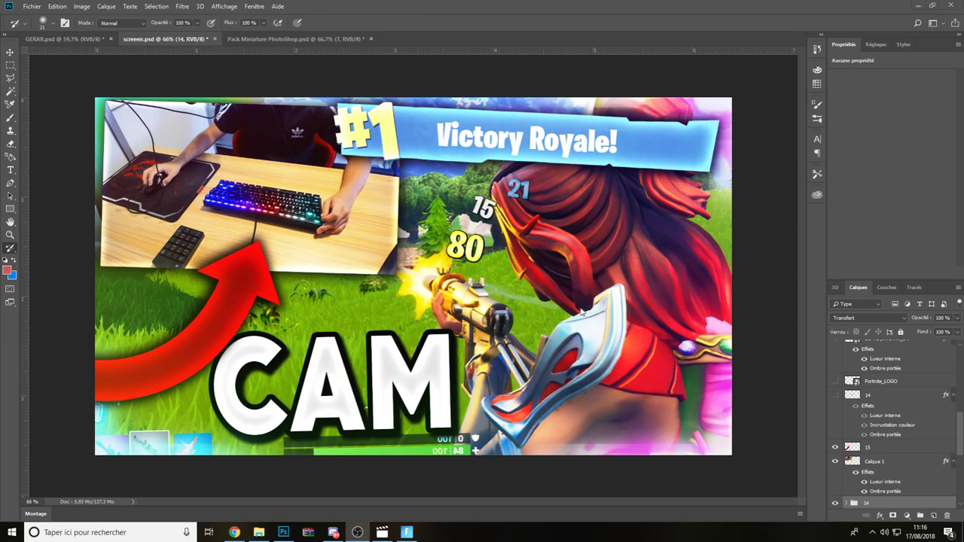
scroll(653, 322, "down", 4)
scroll(654, 322, "up", 2)
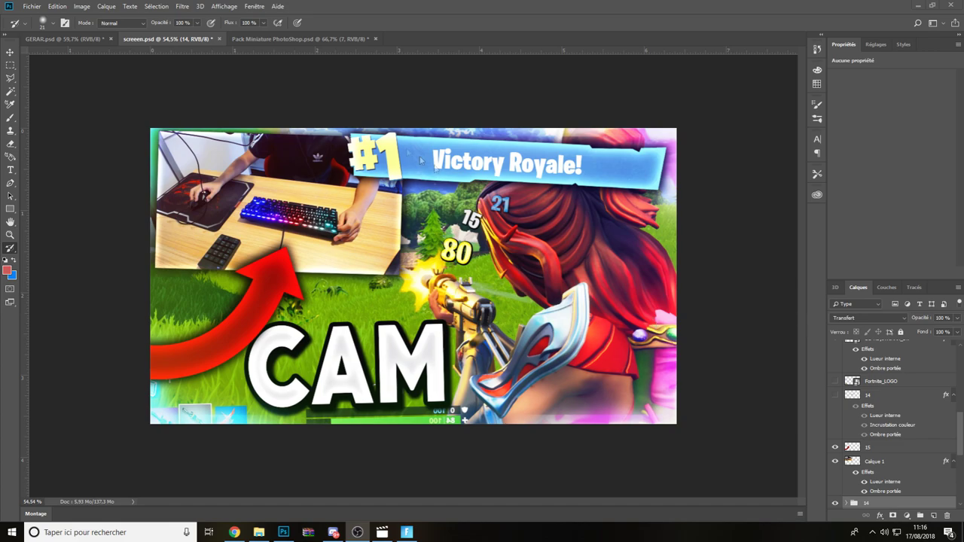
left_click(277, 39)
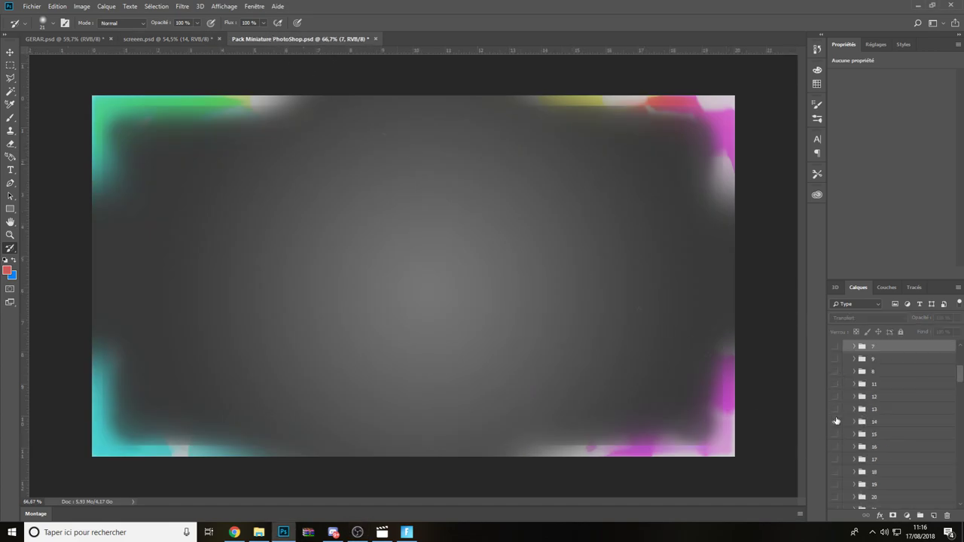
left_click(837, 422)
left_click(835, 434)
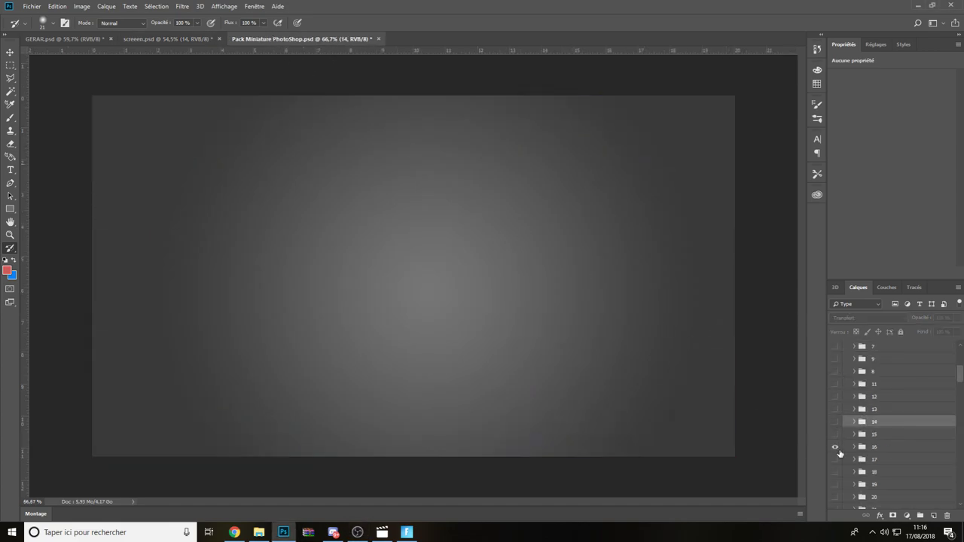
left_click(835, 447)
left_click(835, 471)
scroll(833, 480, "down", 1)
left_click(842, 435)
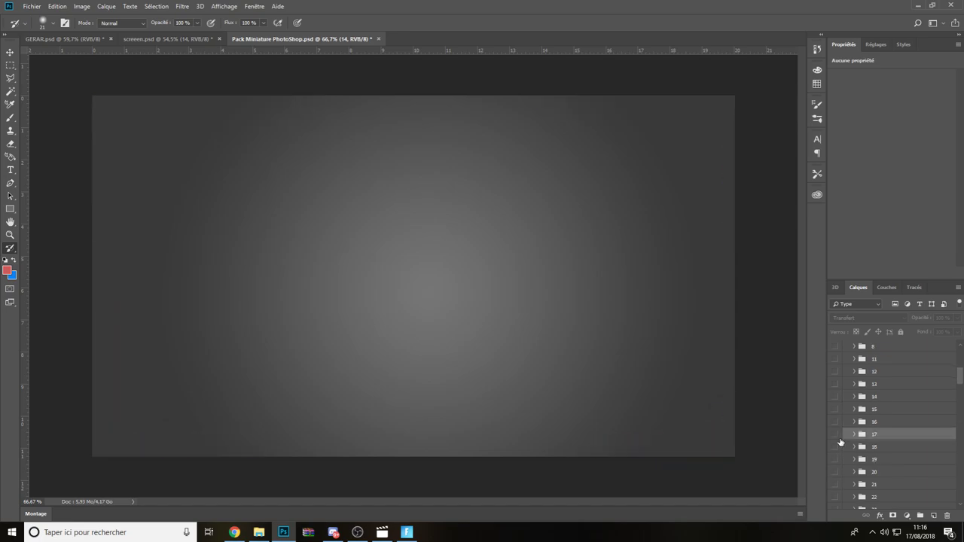
left_click(835, 447)
double_click(840, 447)
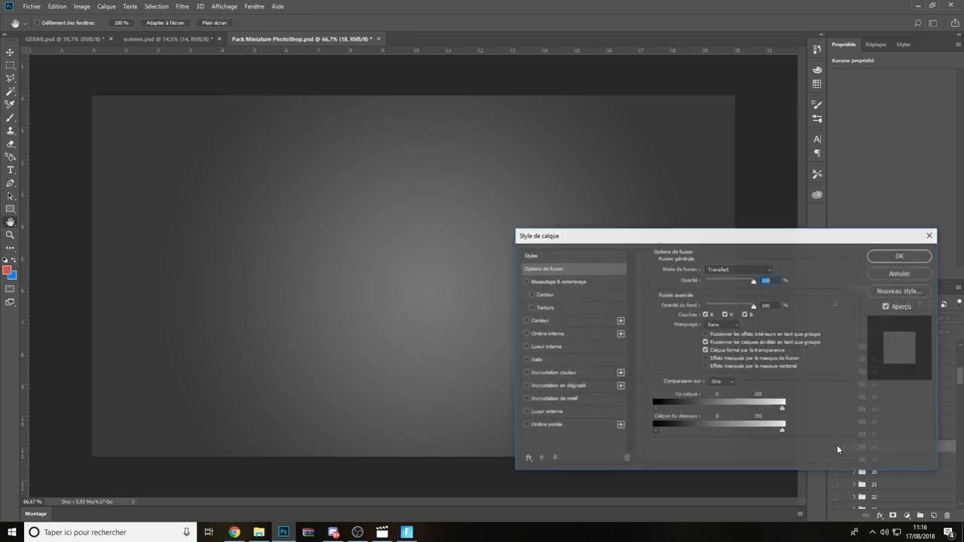
left_click(833, 449)
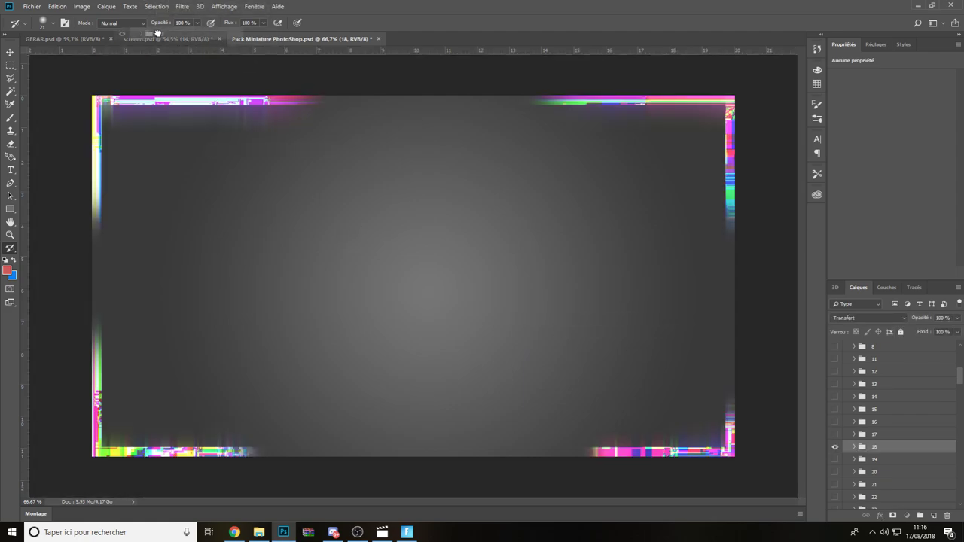
- Align the imported glitch frame with the thumbnail and hide the old border group 14
left_click(162, 39)
key("ctrl+t")
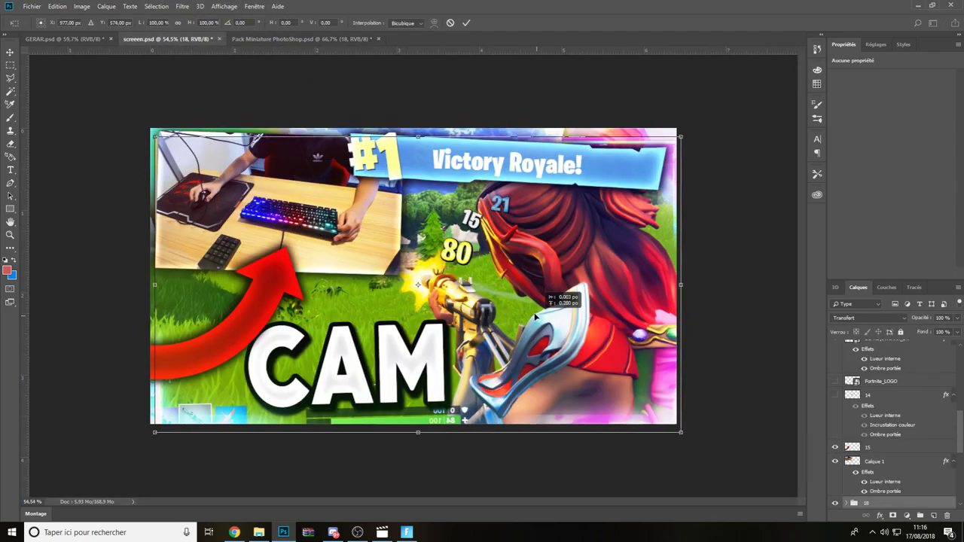
left_click_drag(533, 340, 529, 306)
key("Return")
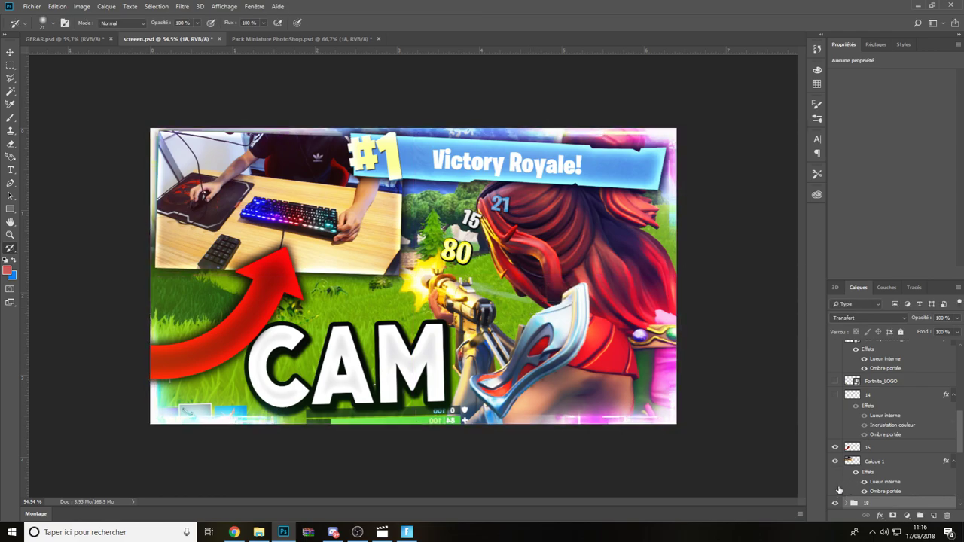
scroll(839, 490, "down", 3)
left_click(837, 468)
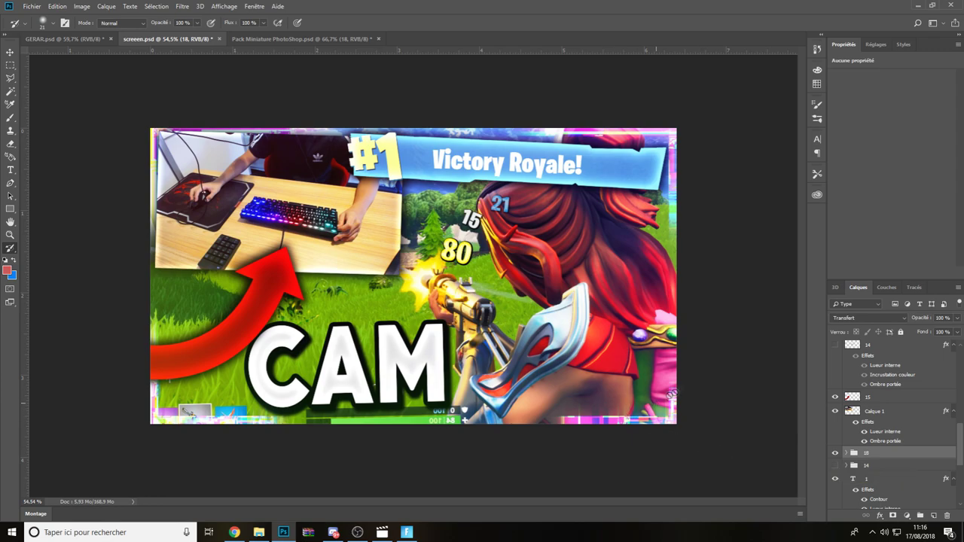
- Fade the glitch frame to about 79% opacity
scroll(646, 366, "down", 2)
scroll(646, 366, "down", 2)
scroll(643, 367, "down", 2)
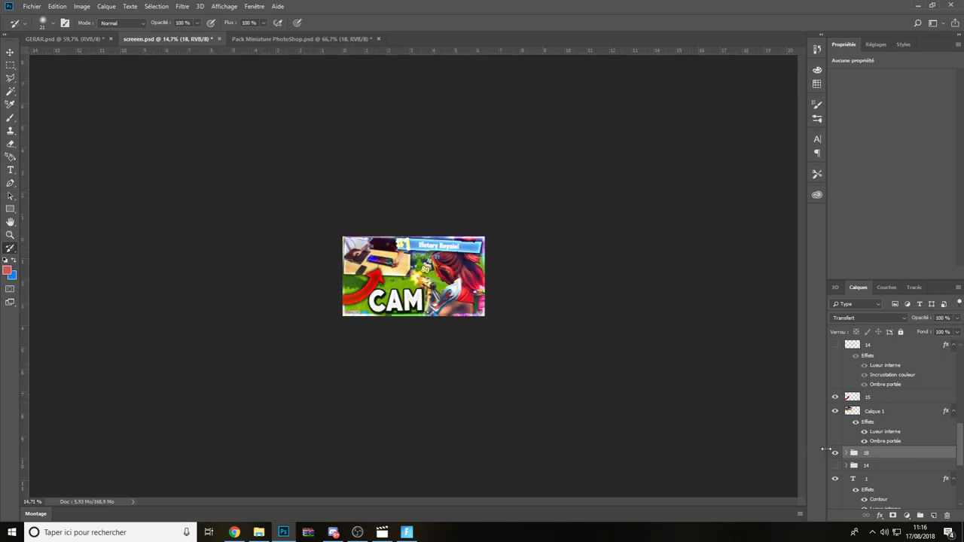
key("ctrl+0")
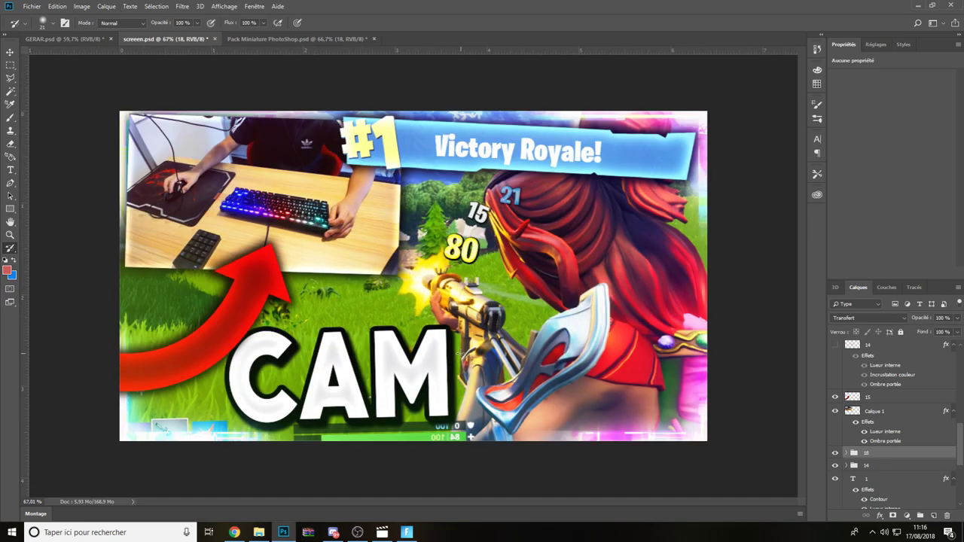
left_click_drag(957, 323, 939, 330)
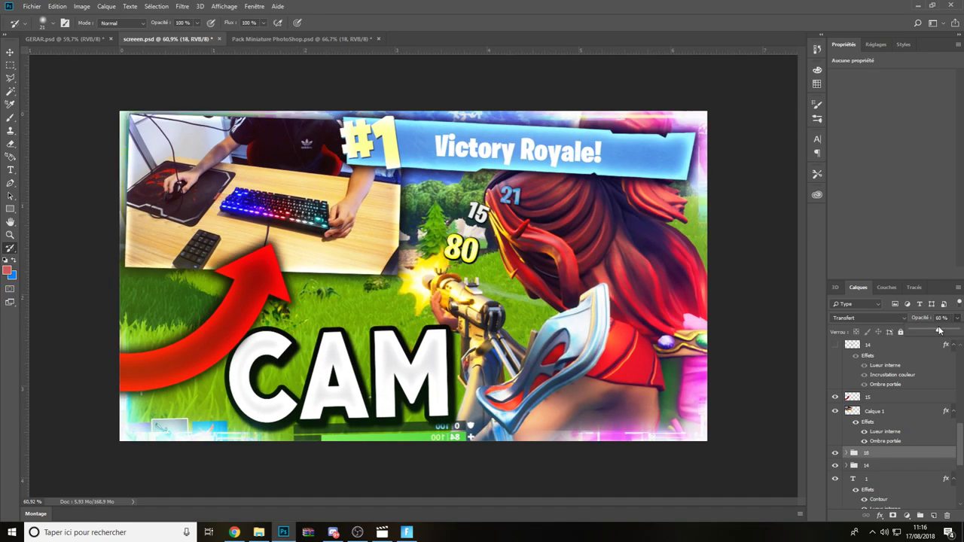
left_click_drag(880, 332, 946, 335)
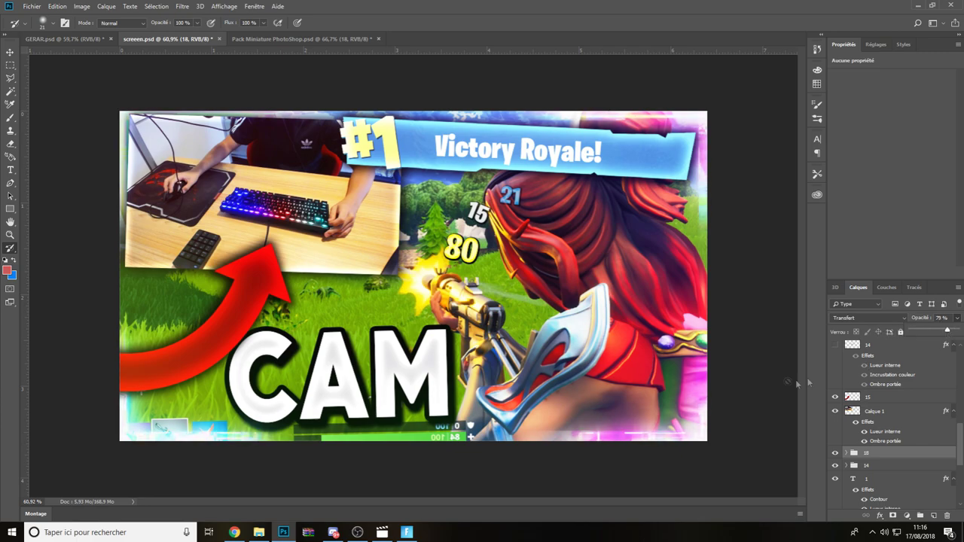
scroll(753, 381, "down", 2)
scroll(560, 356, "down", 3)
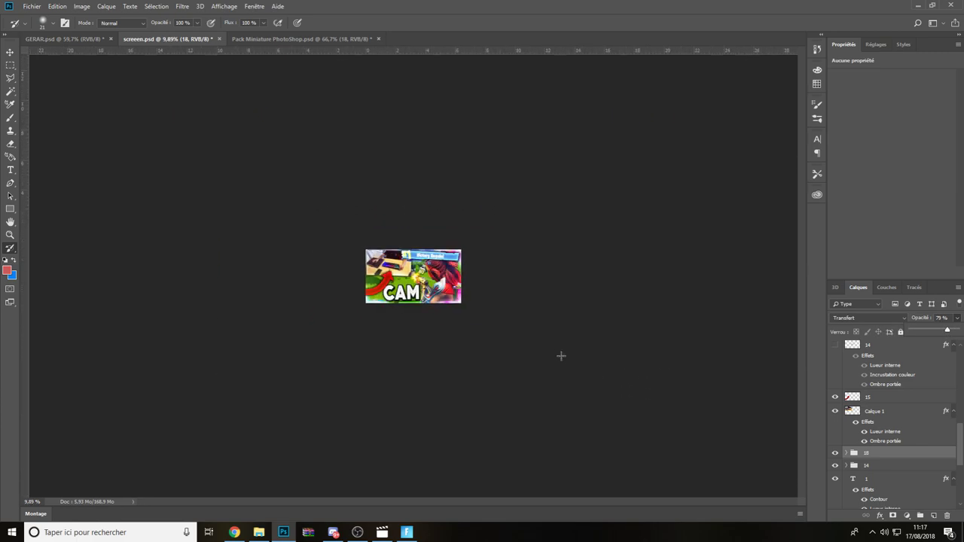
scroll(560, 356, "up", 5)
scroll(891, 392, "up", 5)
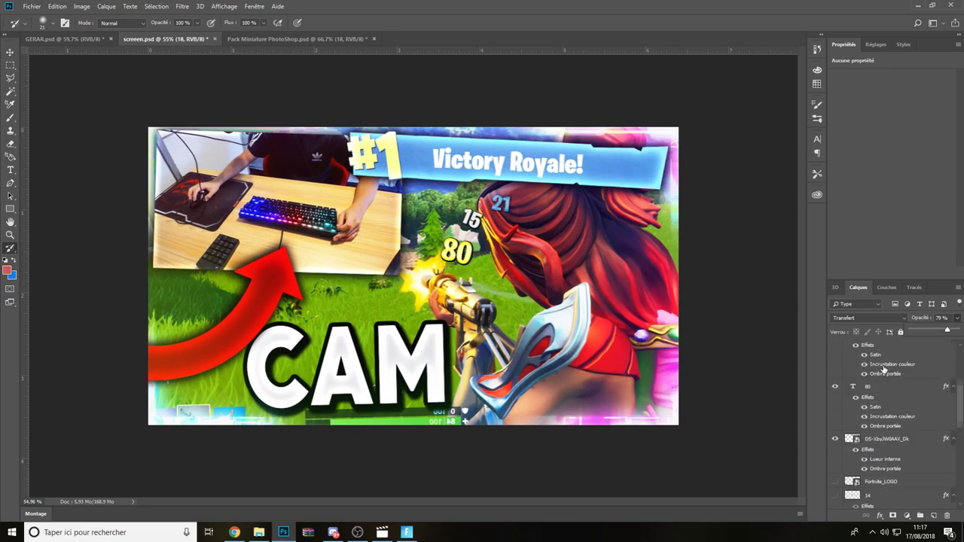
- Add a Luminosité/Contraste layer above group 7 with brightness 4 and contrast -3
left_click(879, 347)
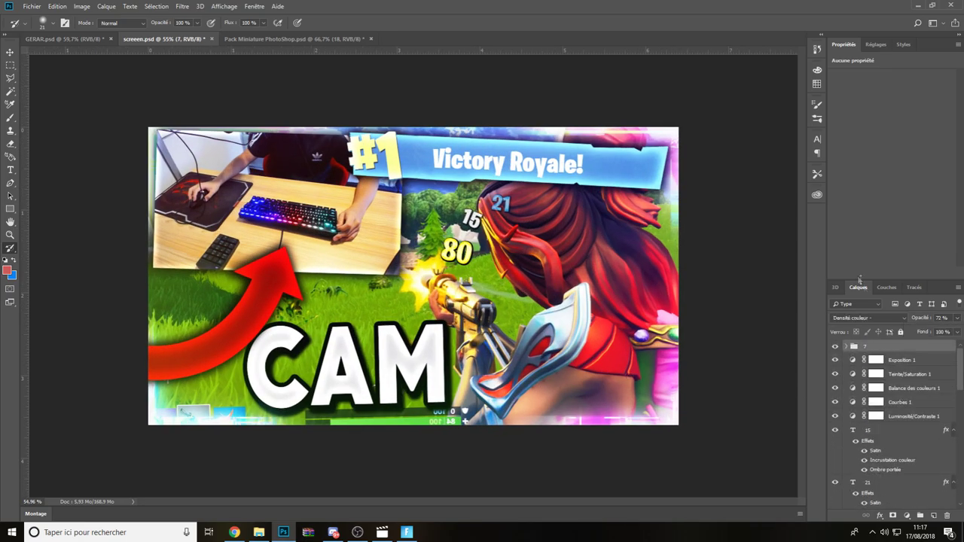
left_click(876, 45)
left_click(858, 67)
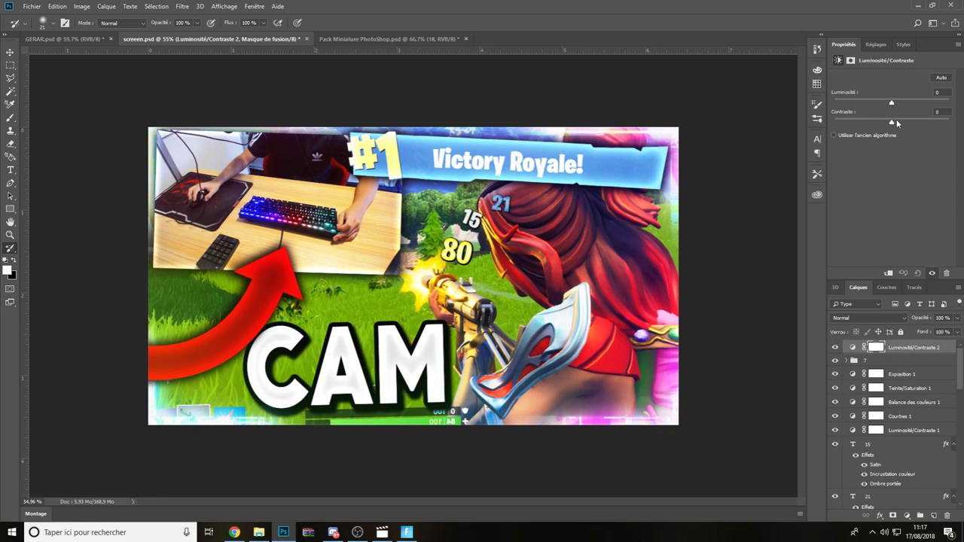
left_click_drag(892, 102, 896, 103)
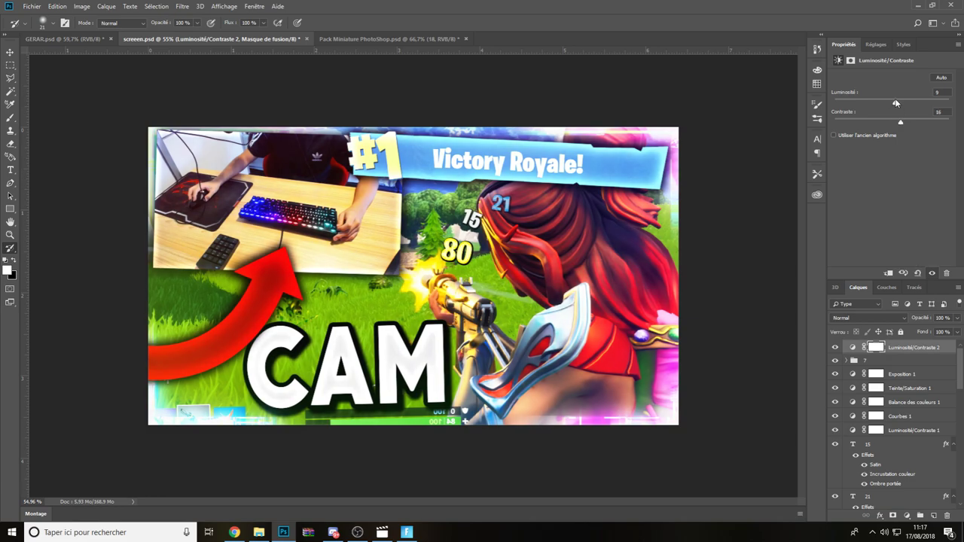
scroll(527, 245, "down", 5)
scroll(527, 245, "up", 3)
scroll(527, 245, "up", 1)
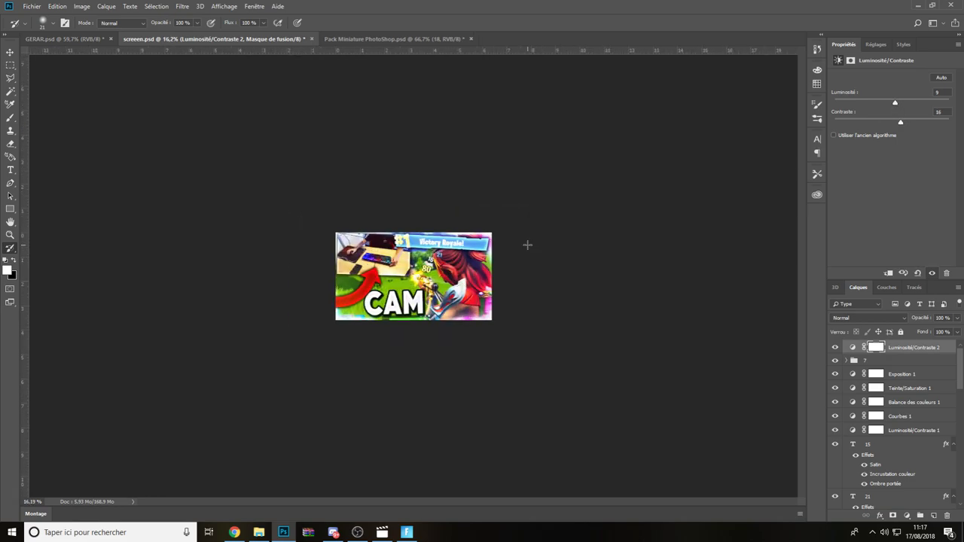
scroll(499, 259, "up", 3)
left_click(890, 103)
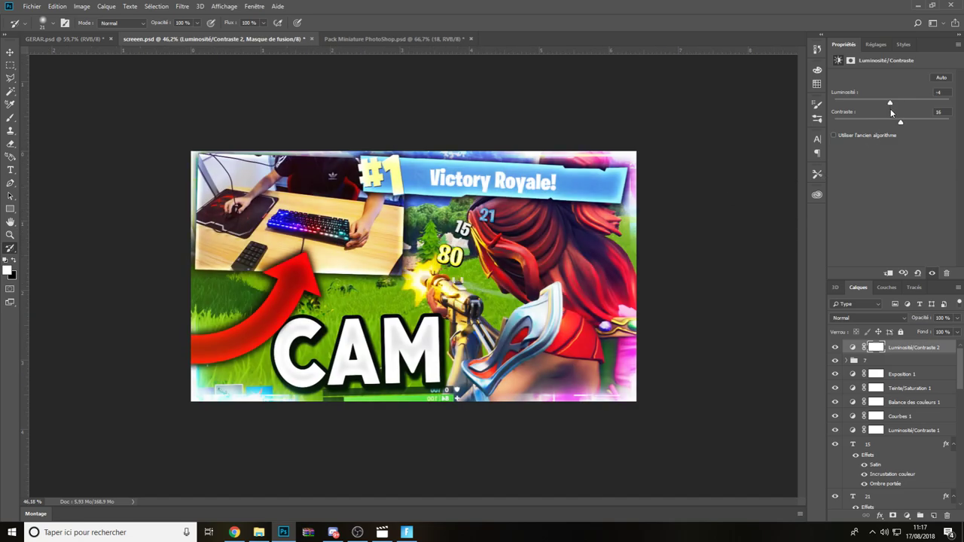
mouse_move(901, 122)
left_mouse_down()
mouse_move(875, 123)
mouse_move(893, 123)
left_mouse_up()
left_click_drag(890, 103, 894, 104)
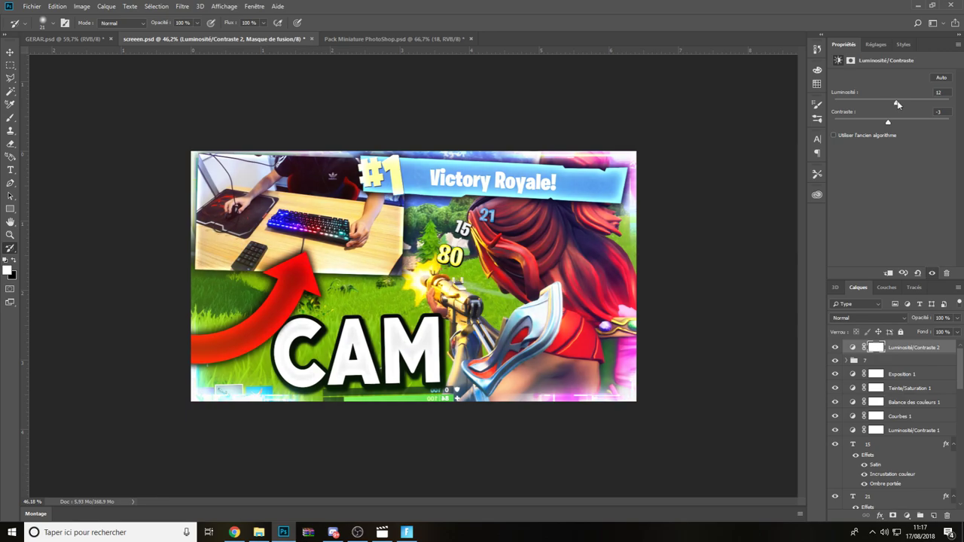
- Lower the Luminosité/Contraste layer's opacity to 70%
scroll(572, 226, "down", 5)
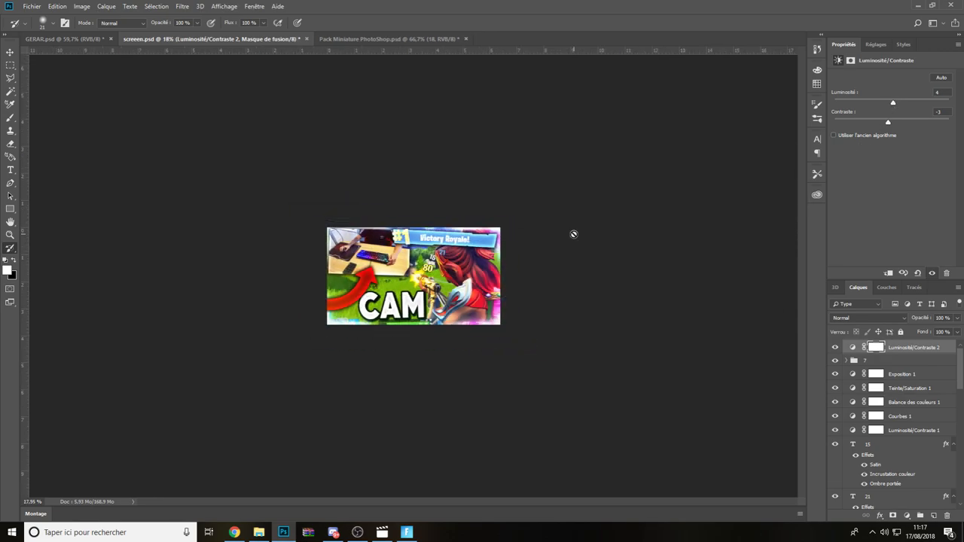
scroll(542, 265, "up", 2)
scroll(565, 278, "up", 3)
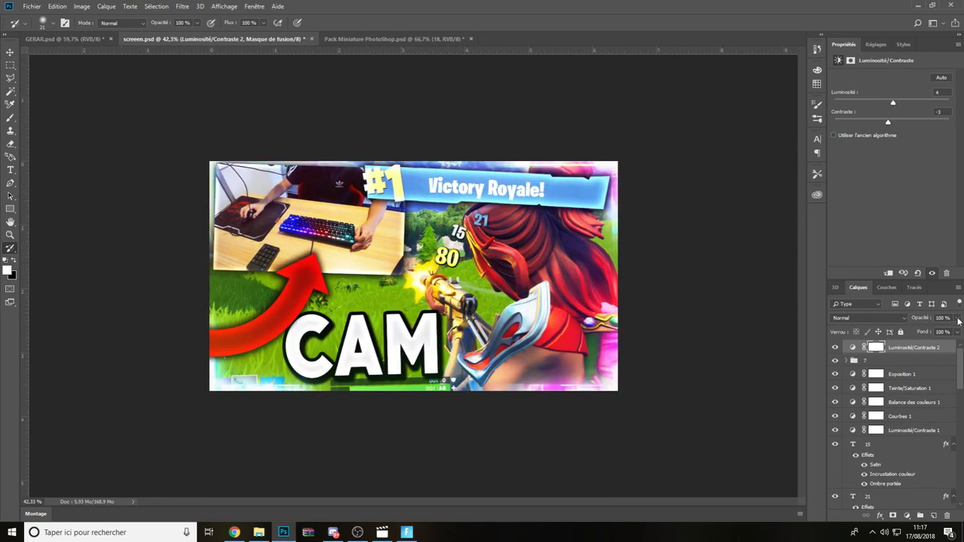
left_click_drag(958, 320, 943, 331)
scroll(543, 284, "down", 3)
scroll(542, 284, "up", 4)
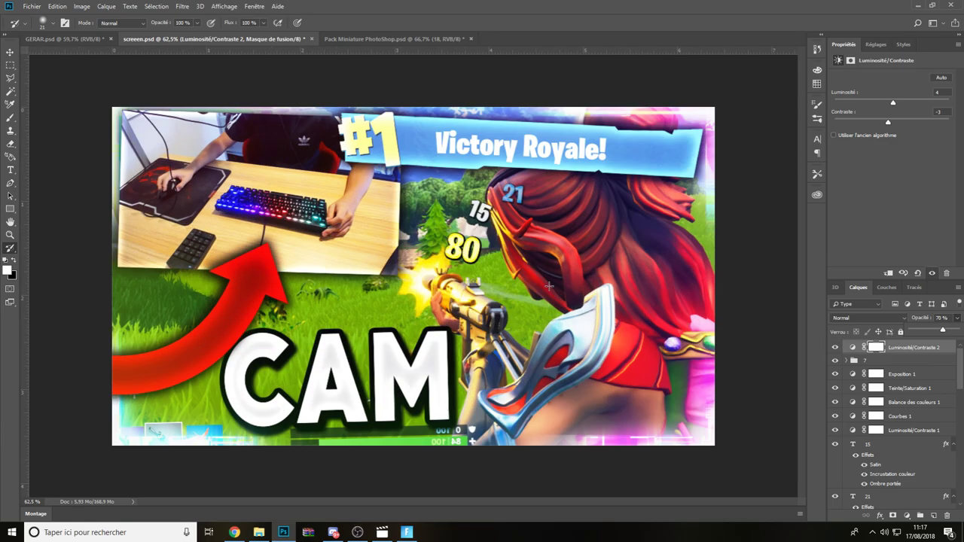
scroll(543, 285, "down", 6)
scroll(542, 285, "up", 2)
scroll(543, 285, "up", 3)
scroll(542, 285, "up", 1)
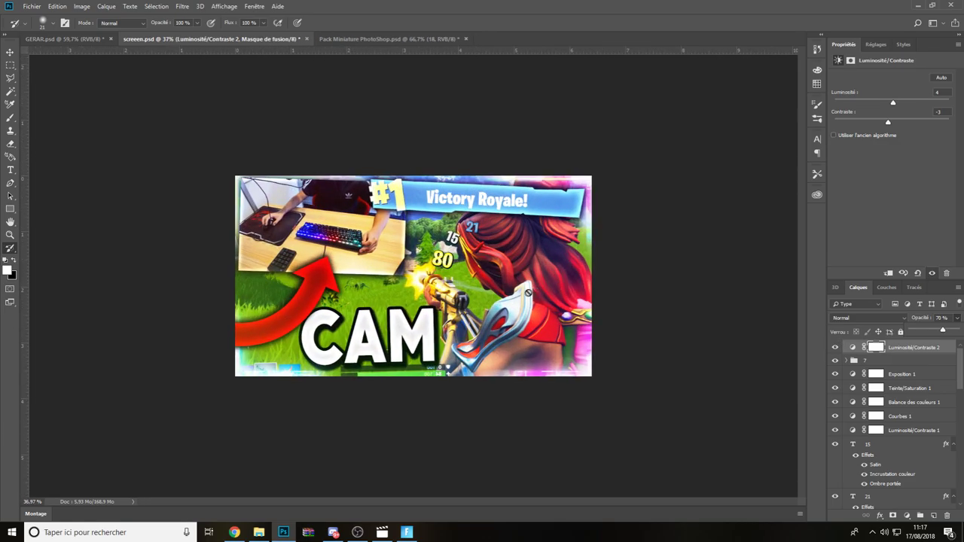
key("alt+Tab")
scroll(503, 261, "up", 1)
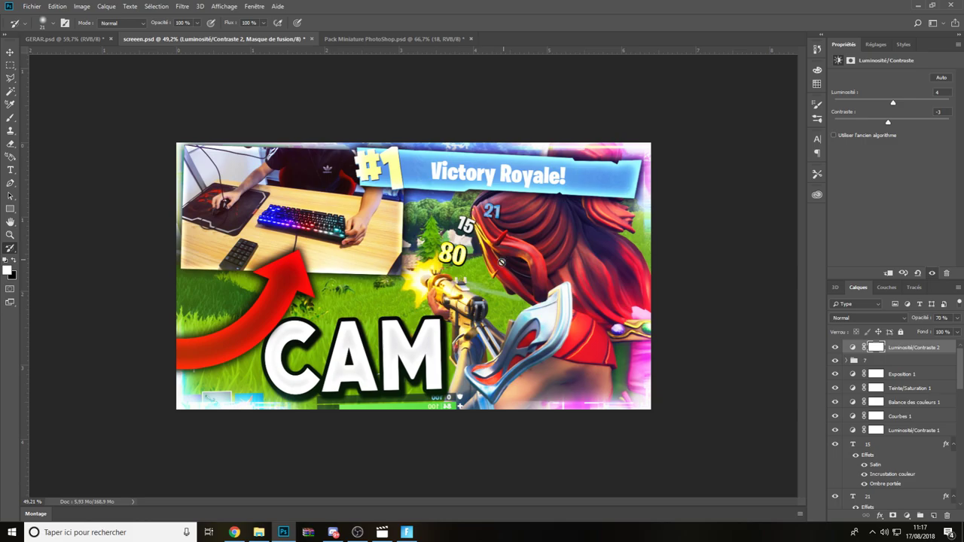
scroll(448, 358, "up", 1)
scroll(328, 110, "up", 1)
left_click(354, 38)
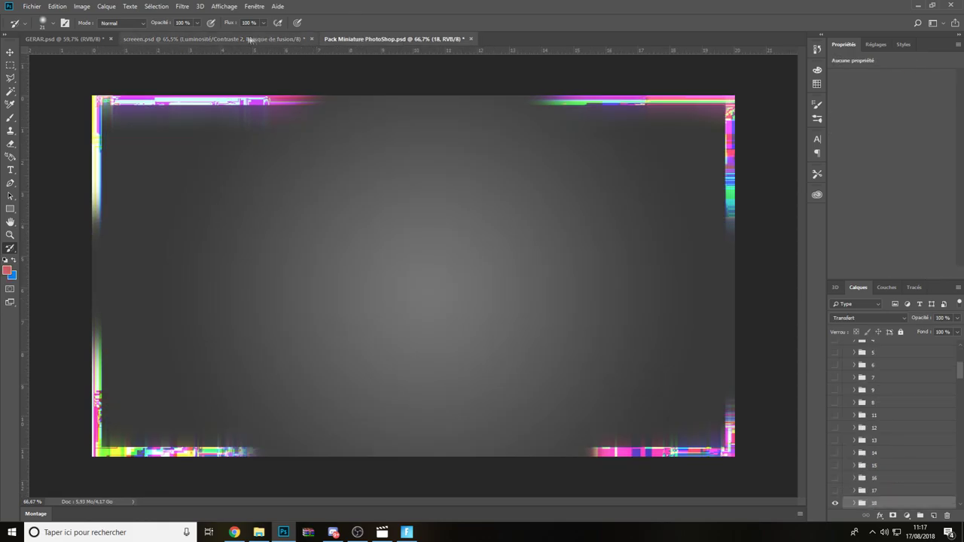
- Return to the CAM thumbnail document and toggle the splatter overlay's visibility
left_click(49, 39)
left_click(203, 38)
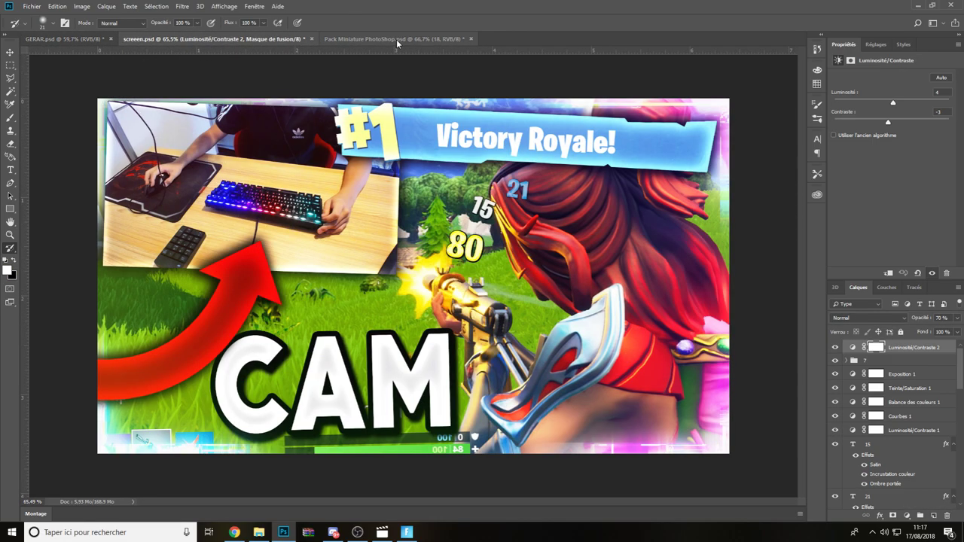
left_click(339, 38)
left_click(181, 38)
scroll(518, 333, "down", 3)
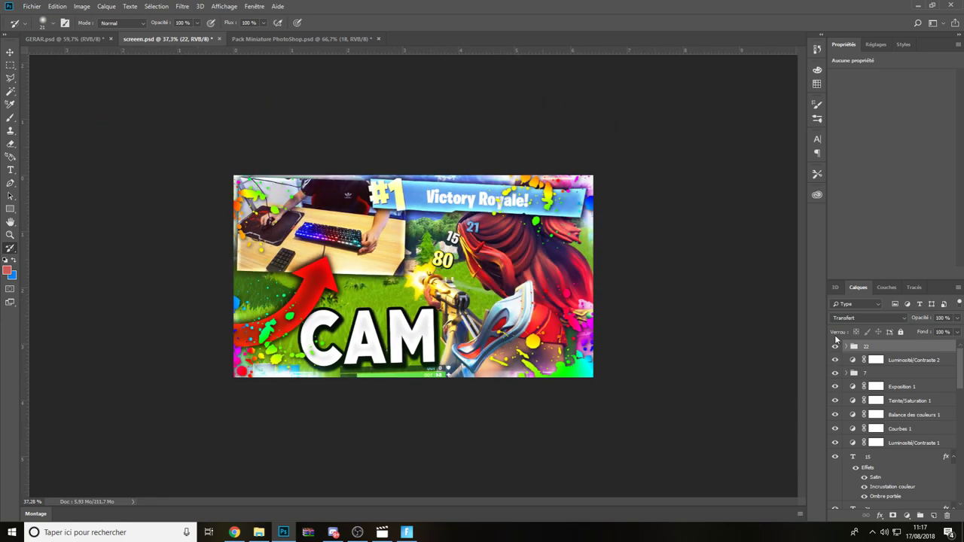
left_click(835, 346)
scroll(558, 320, "down", 1)
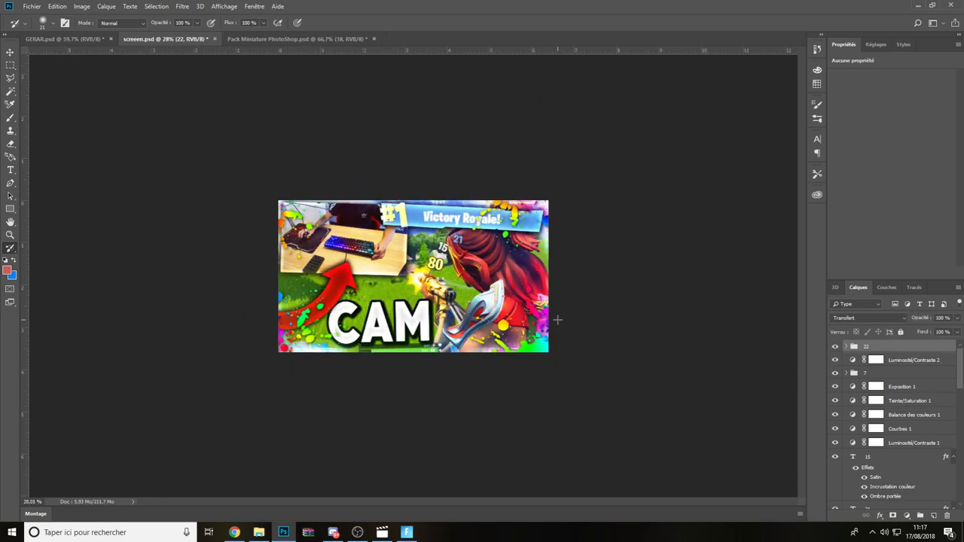
- Scale splatter group 22 to about 112%, then select the Luminosité/Contraste 2 layer
key("ctrl+t")
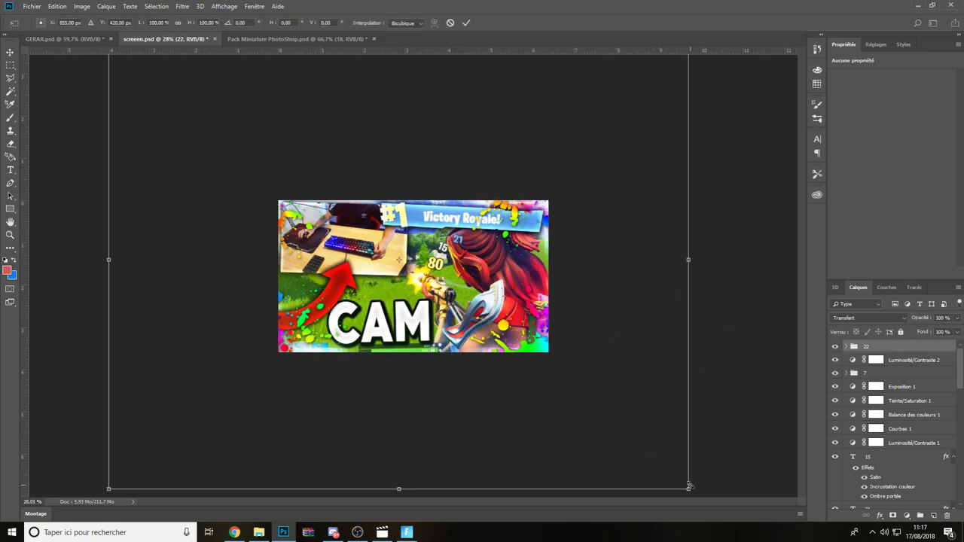
left_click_drag(689, 486, 692, 415)
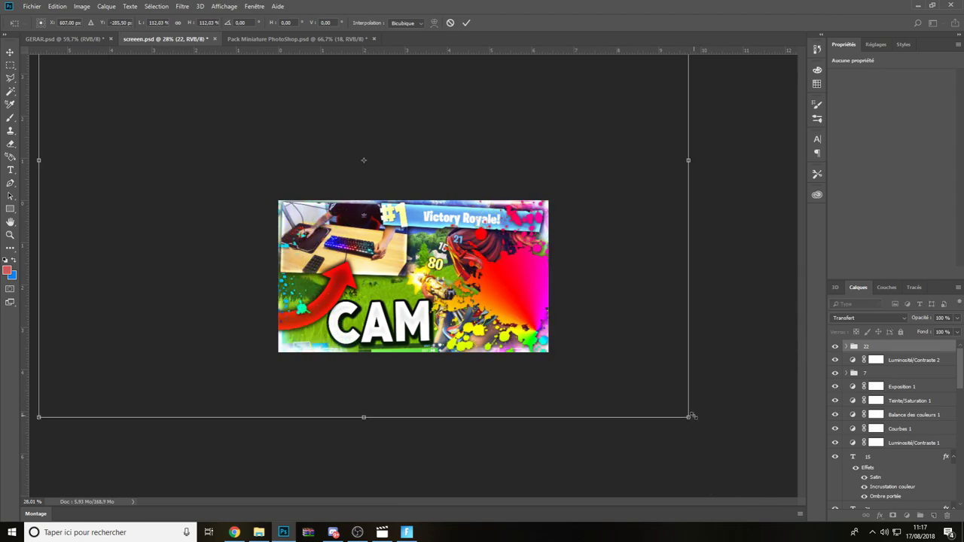
key("Return")
key("b")
scroll(667, 430, "down", 2)
scroll(455, 284, "down", 2)
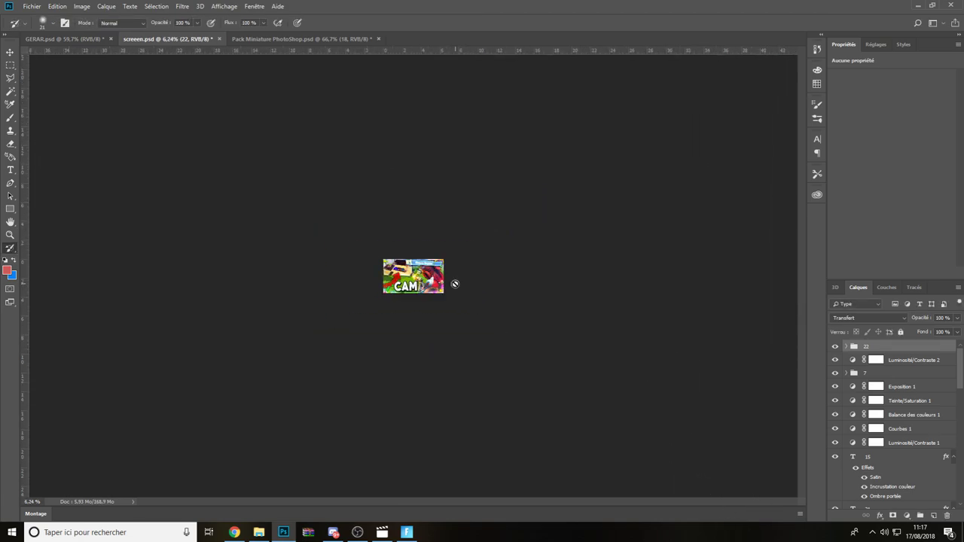
scroll(455, 284, "up", 1)
left_click(871, 348)
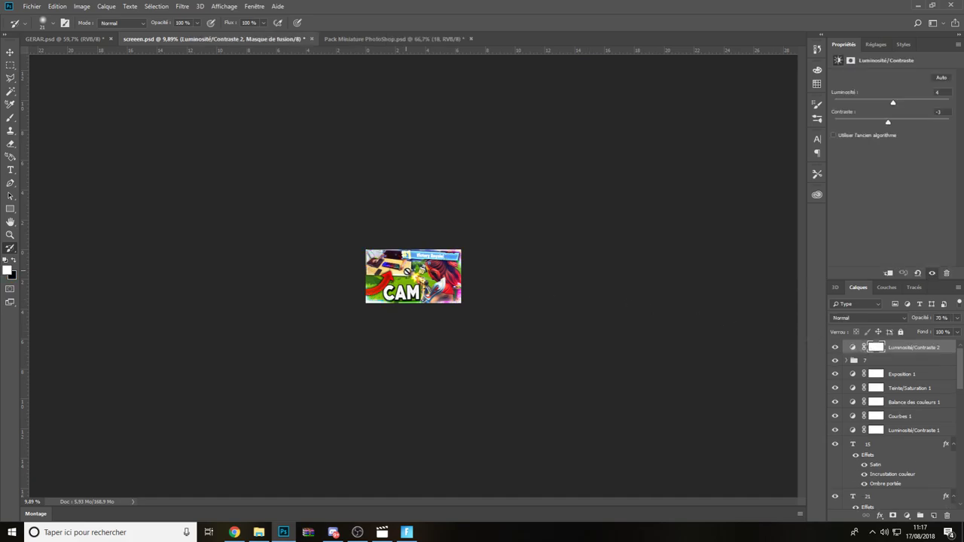
scroll(409, 273, "up", 5)
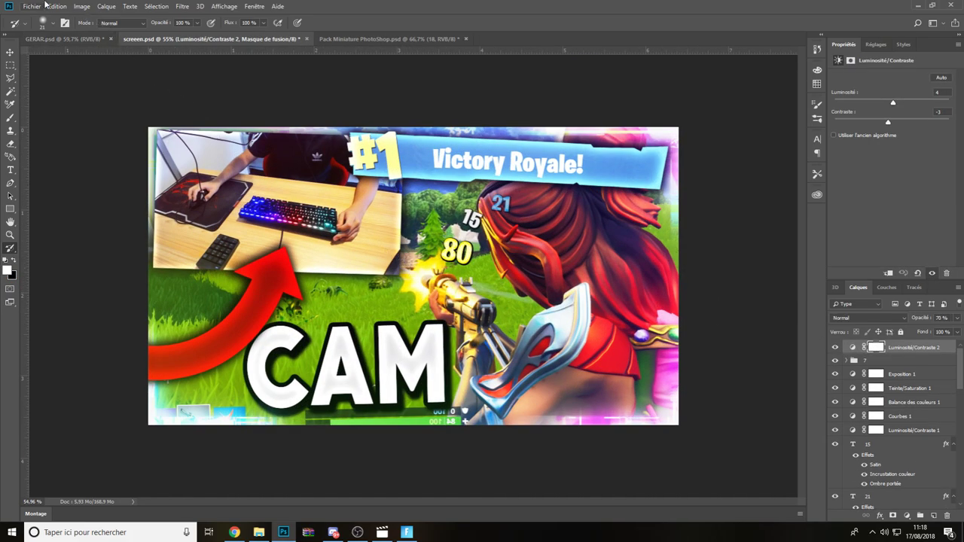
- Save the CAM thumbnail as a PNG file, accepting the default PNG options
left_click(50, 6)
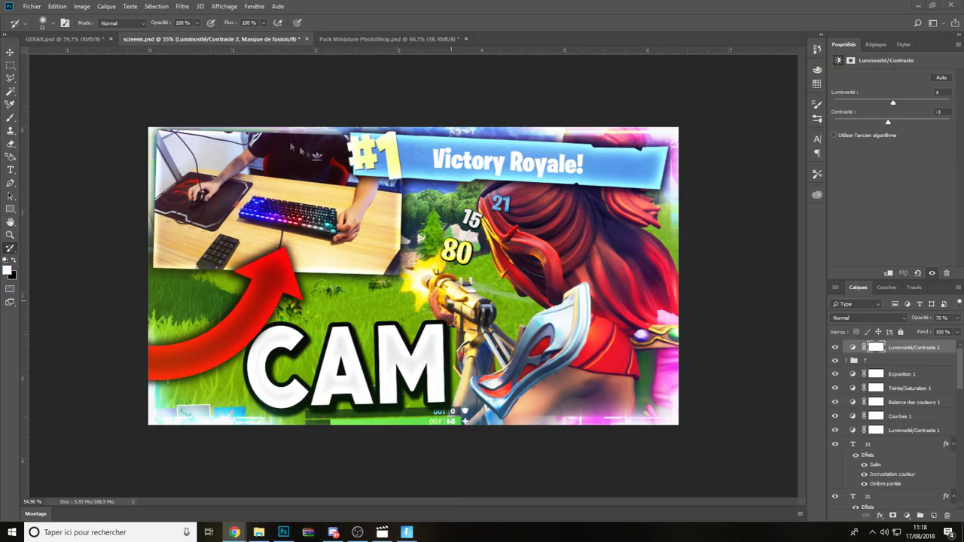
left_click(32, 6)
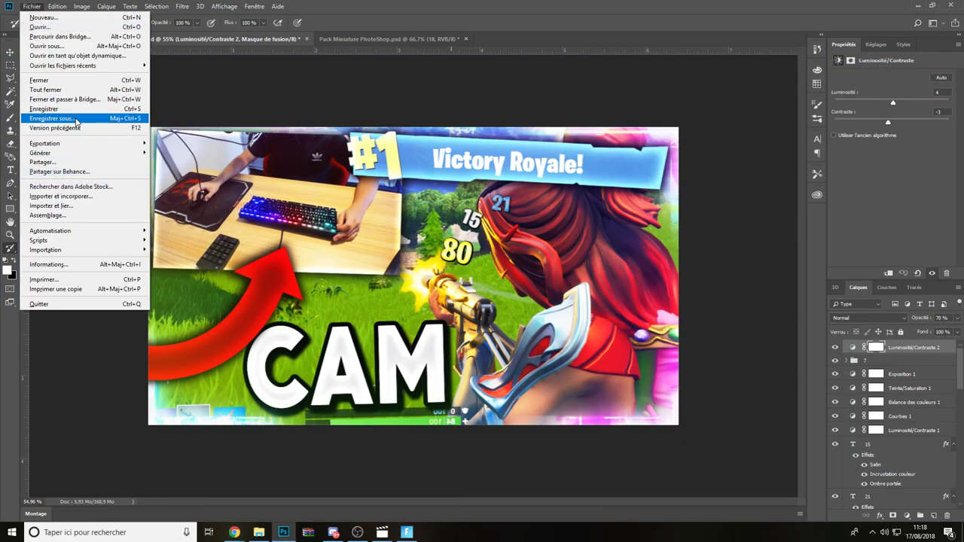
left_click(52, 118)
left_click(455, 412)
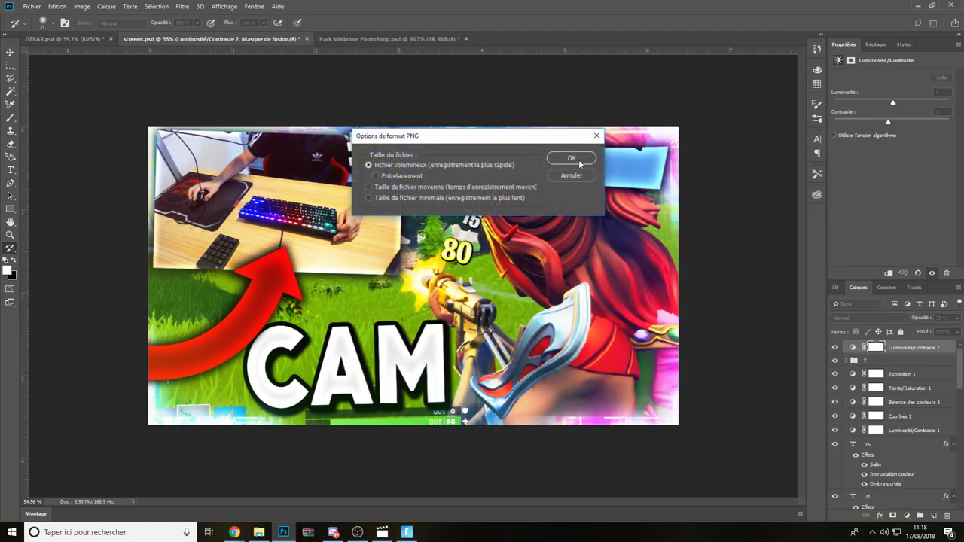
left_click(572, 158)
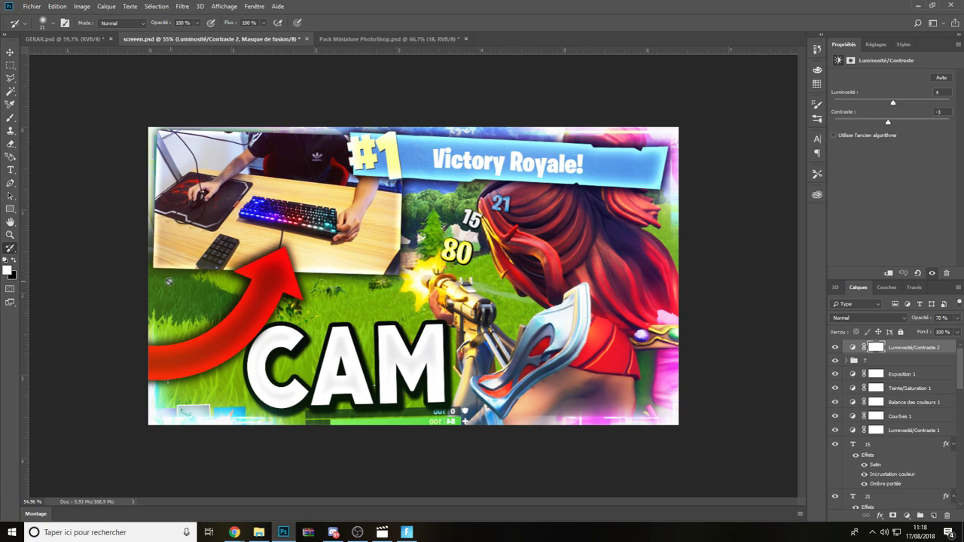
left_click(9, 235)
left_click_drag(233, 310, 421, 376)
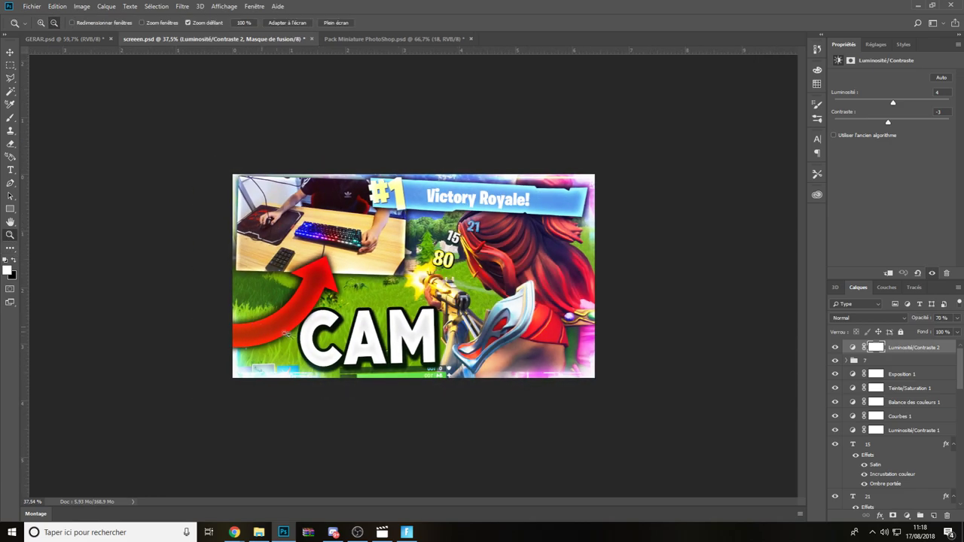
scroll(421, 375, "down", 2)
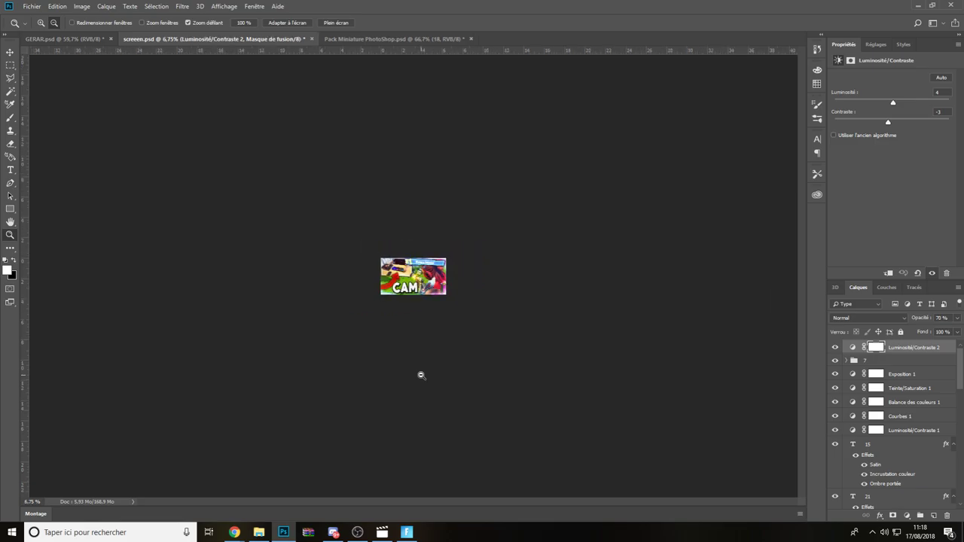
scroll(421, 375, "up", 1)
scroll(421, 376, "up", 2)
scroll(421, 375, "down", 2)
scroll(354, 365, "up", 3)
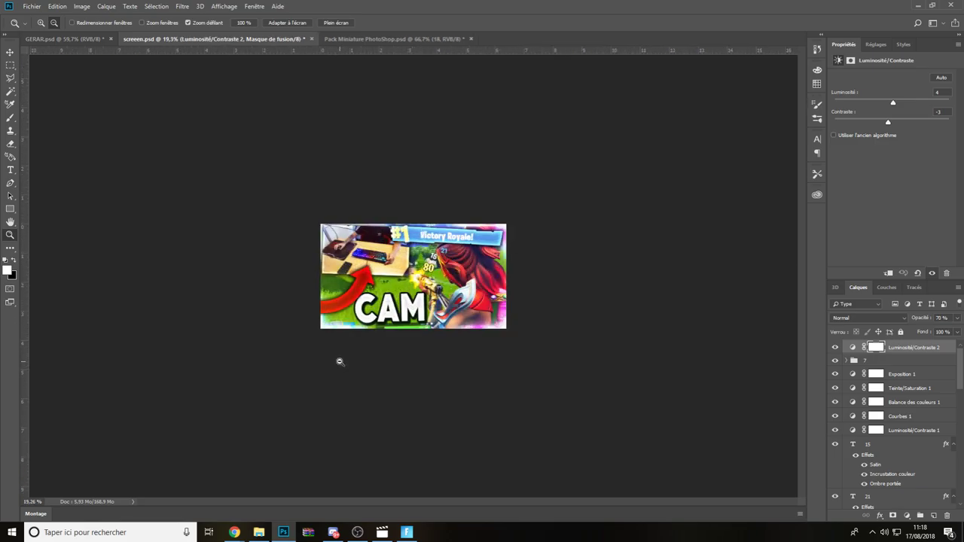
scroll(249, 347, "up", 2)
scroll(256, 354, "up", 3)
scroll(296, 363, "up", 1)
scroll(296, 364, "up", 1)
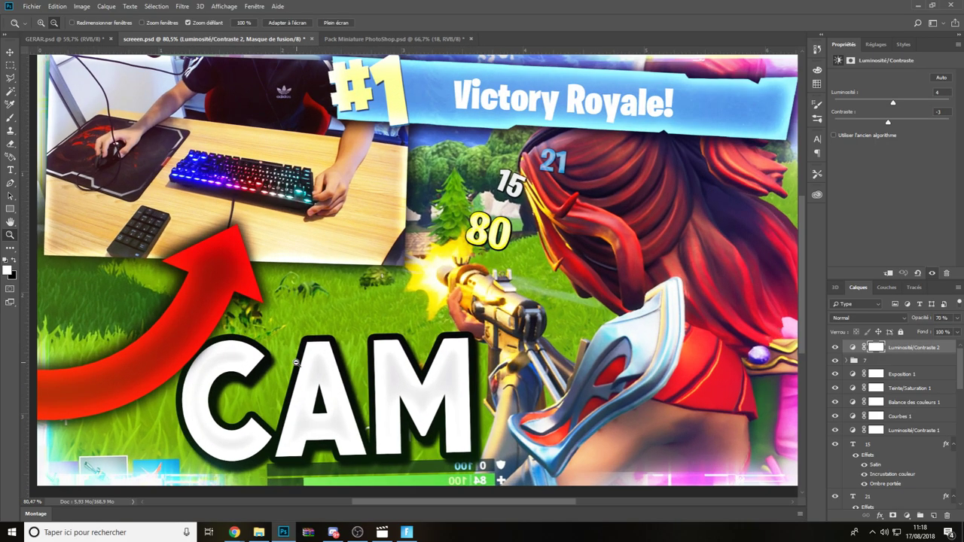
scroll(296, 362, "down", 3)
scroll(296, 360, "down", 2)
scroll(296, 359, "up", 3)
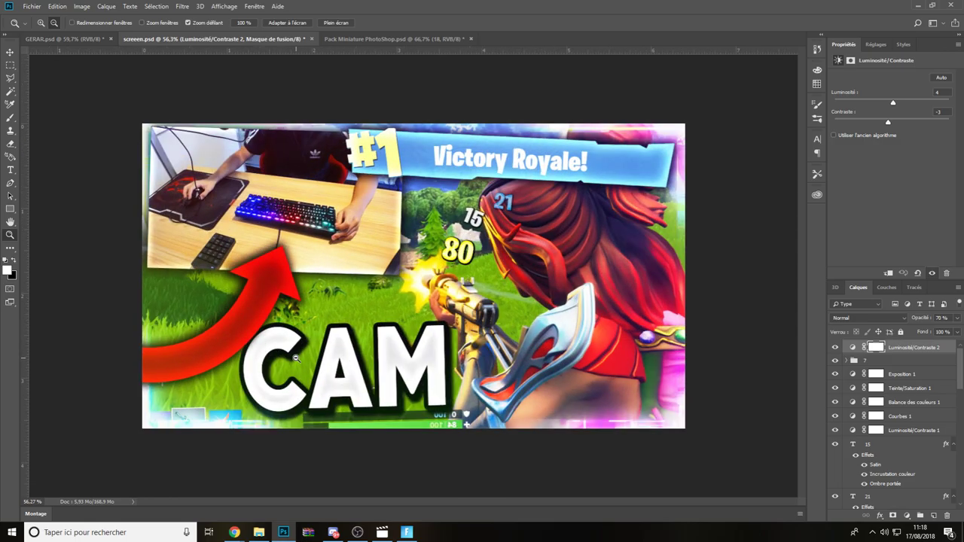
scroll(296, 359, "up", 2)
scroll(298, 359, "up", 1)
scroll(305, 356, "down", 3)
scroll(314, 353, "down", 4)
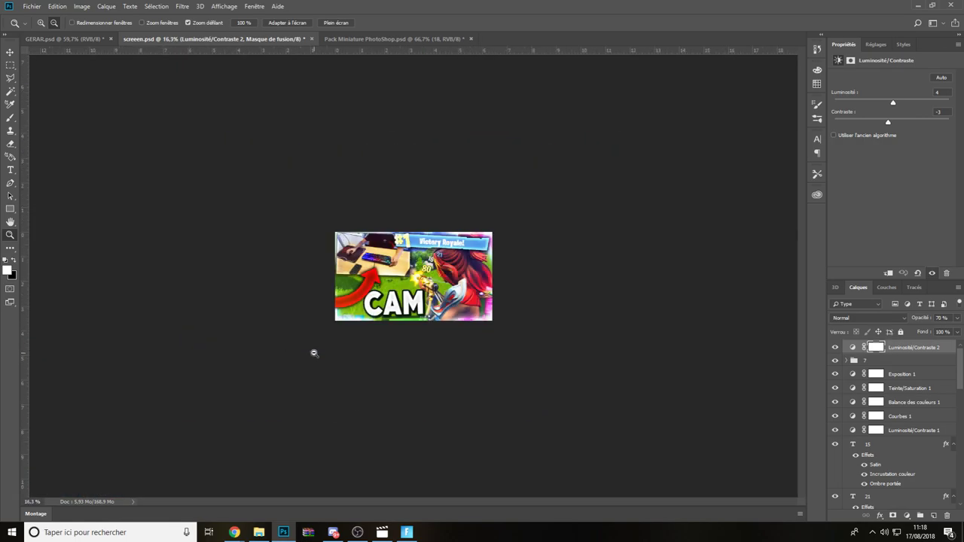
scroll(314, 354, "down", 2)
scroll(314, 351, "down", 2)
scroll(314, 351, "up", 2)
scroll(314, 352, "up", 3)
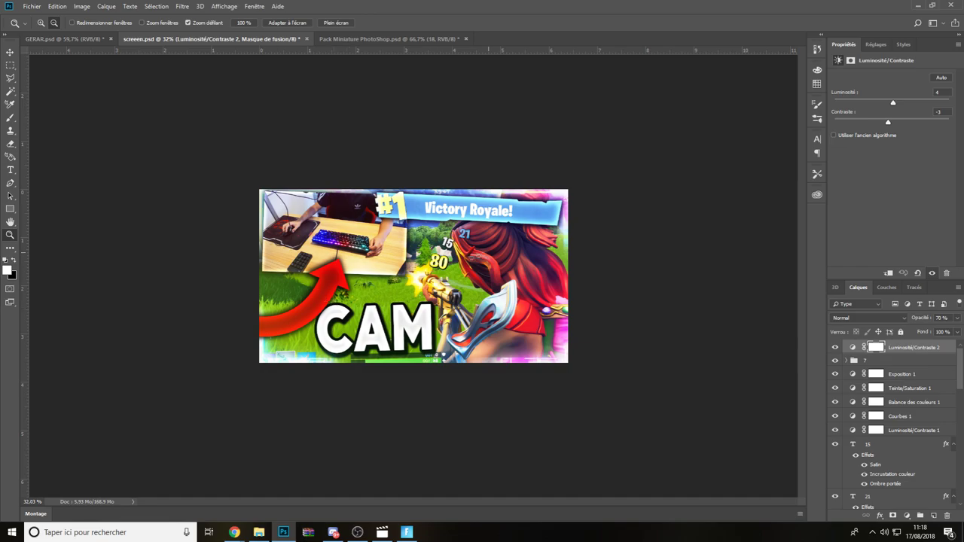
key("alt")
scroll(397, 330, "up", 2)
scroll(465, 351, "down", 1)
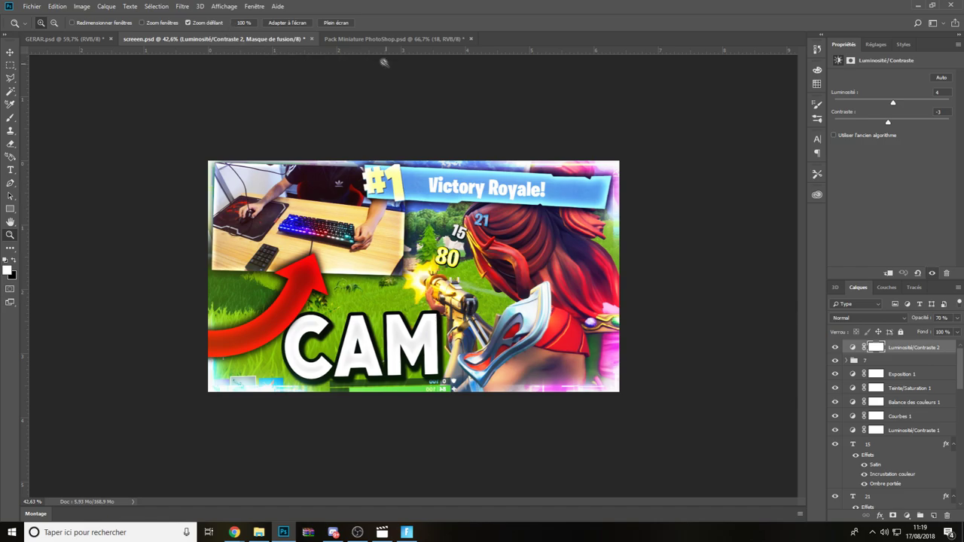
- Hide the colour-splatter layer in Pack Miniature PhotoShop.psd, collapse Effets, and return to screeen.psd
left_click(372, 40)
scroll(841, 406, "up", 5)
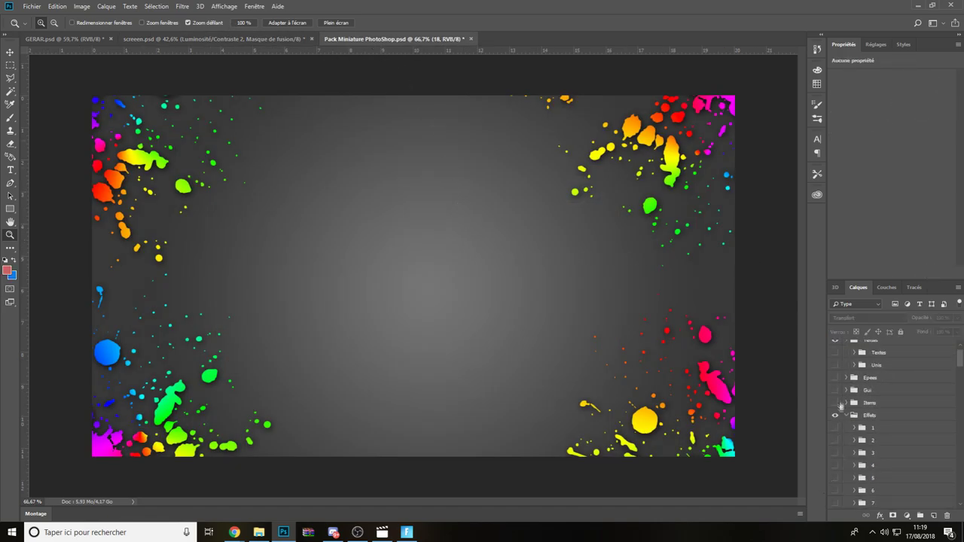
scroll(834, 414, "down", 5)
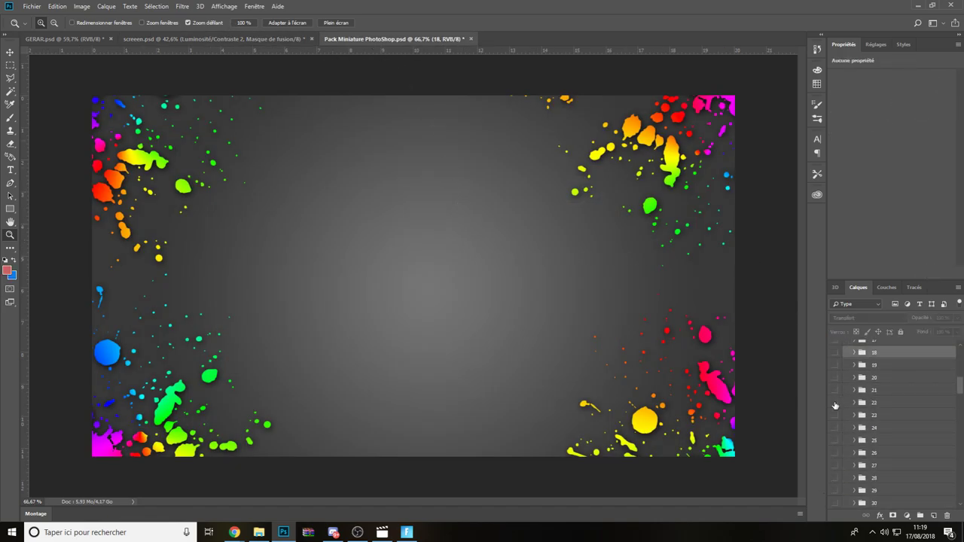
left_click(835, 403)
scroll(861, 370, "up", 5)
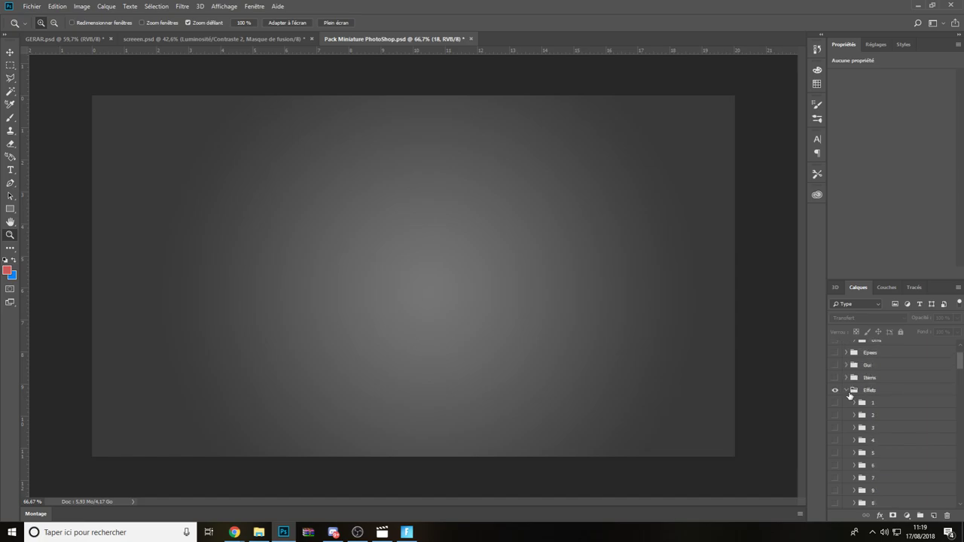
left_click(846, 391)
key("ctrl+shift+Tab")
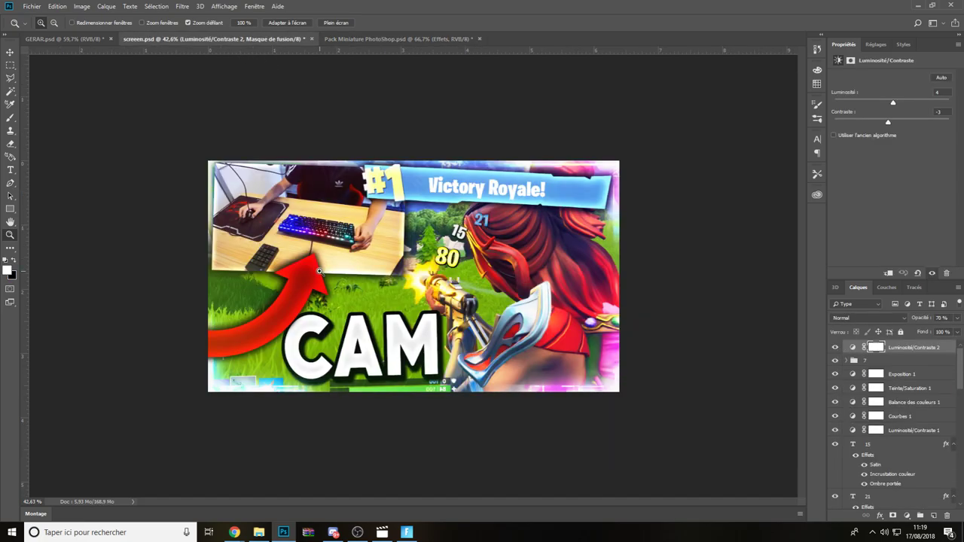